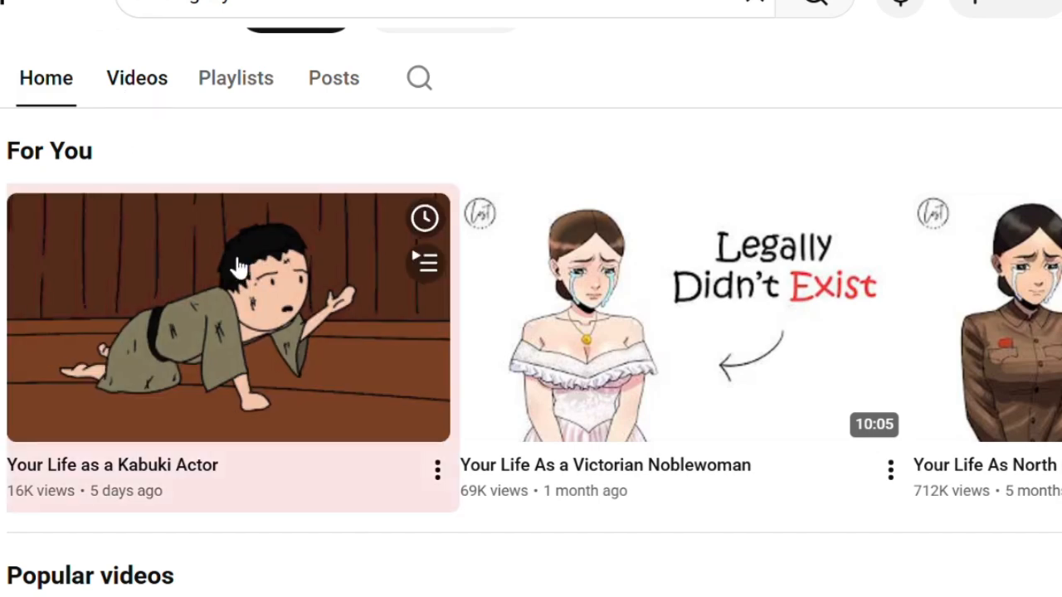
Step: Sort the Lost Legacy channel's videos by Popular and look through the most-viewed ones
scroll(238, 263, "up", 3)
scroll(237, 263, "down", 3)
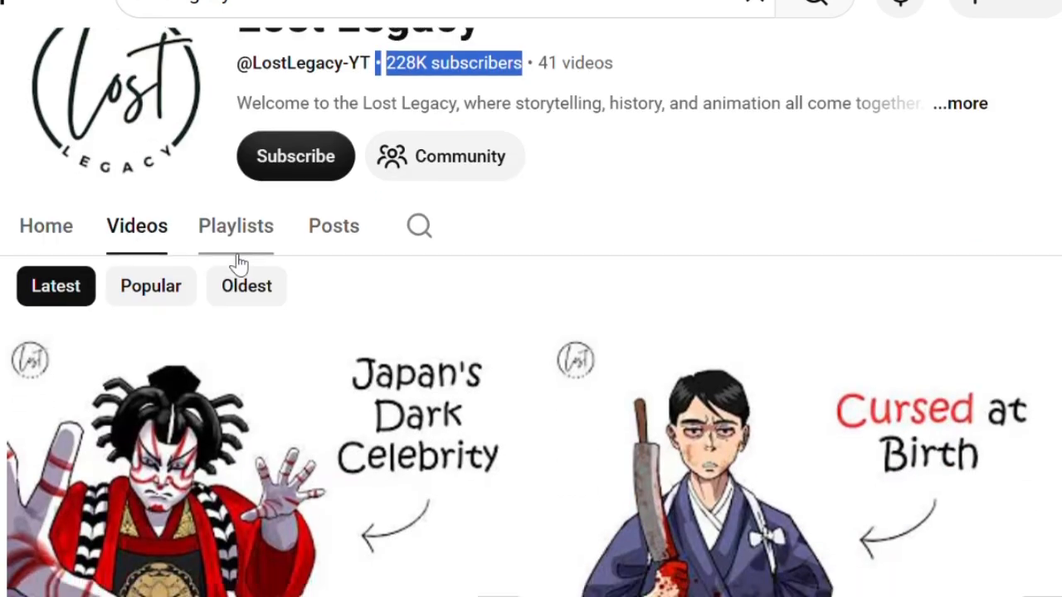
left_click(142, 193)
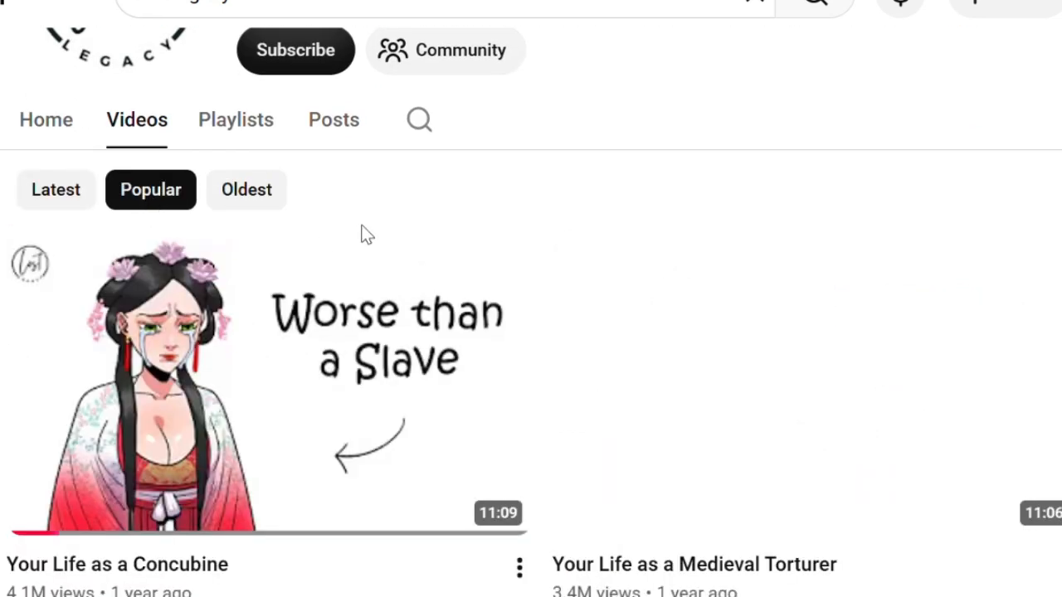
scroll(362, 232, "down", 1)
mouse_move(65, 494)
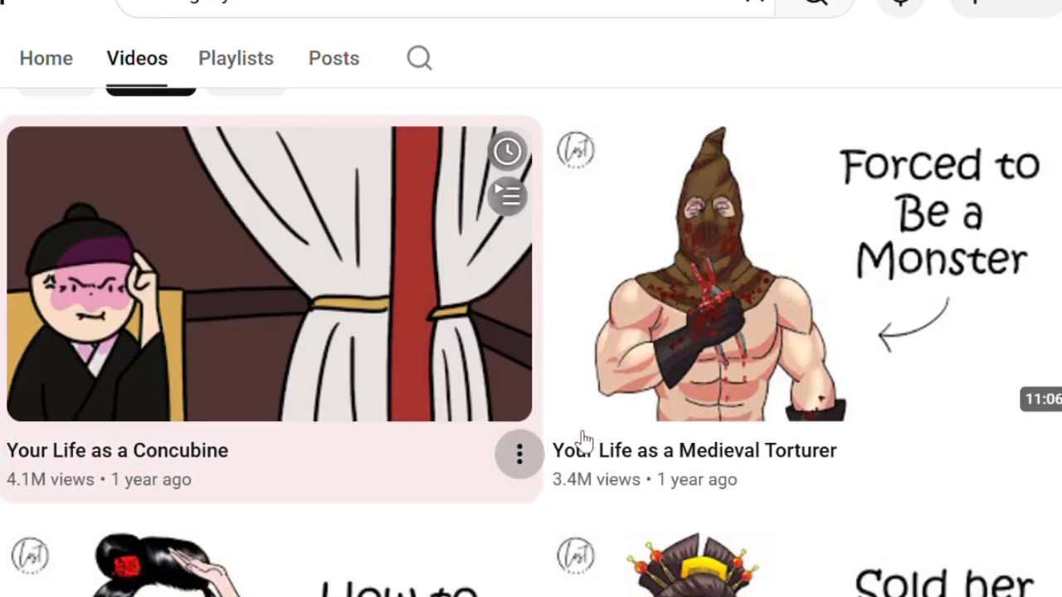
scroll(623, 464, "down", 3)
scroll(602, 463, "down", 4)
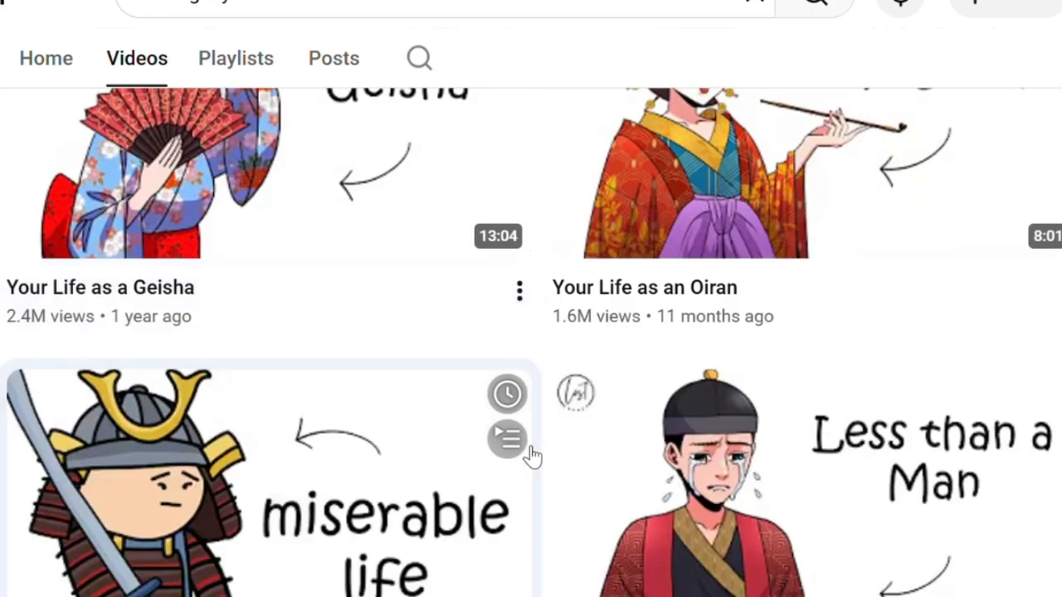
scroll(514, 440, "up", 10)
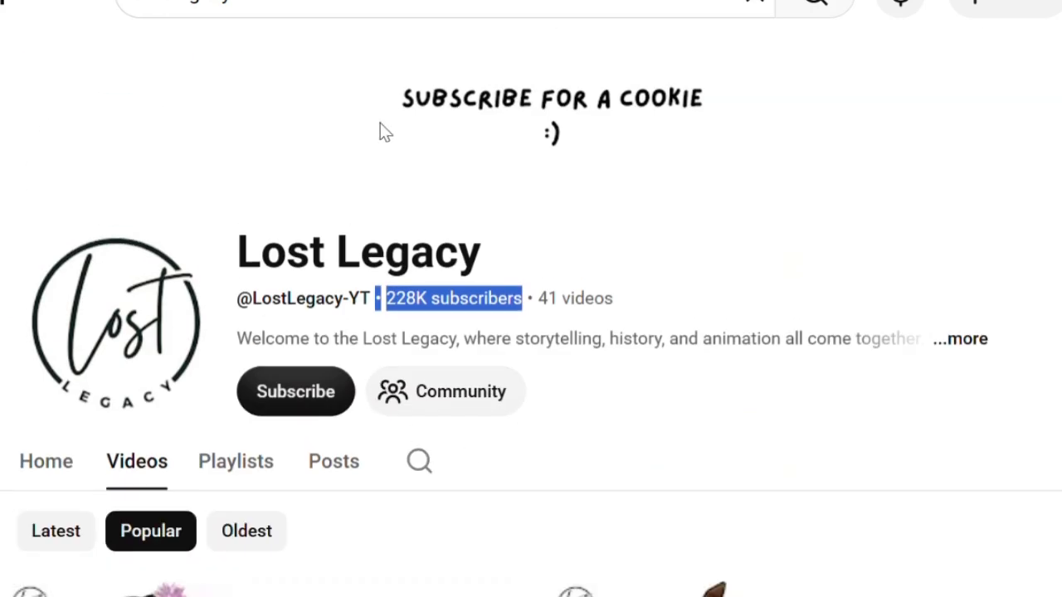
Step: Open the channel's full description and highlight its total views, then switch to ChatGPT and highlight the estimated lifetime earnings
key("ctrl+minus")
key("ctrl+minus")
key("ctrl+minus")
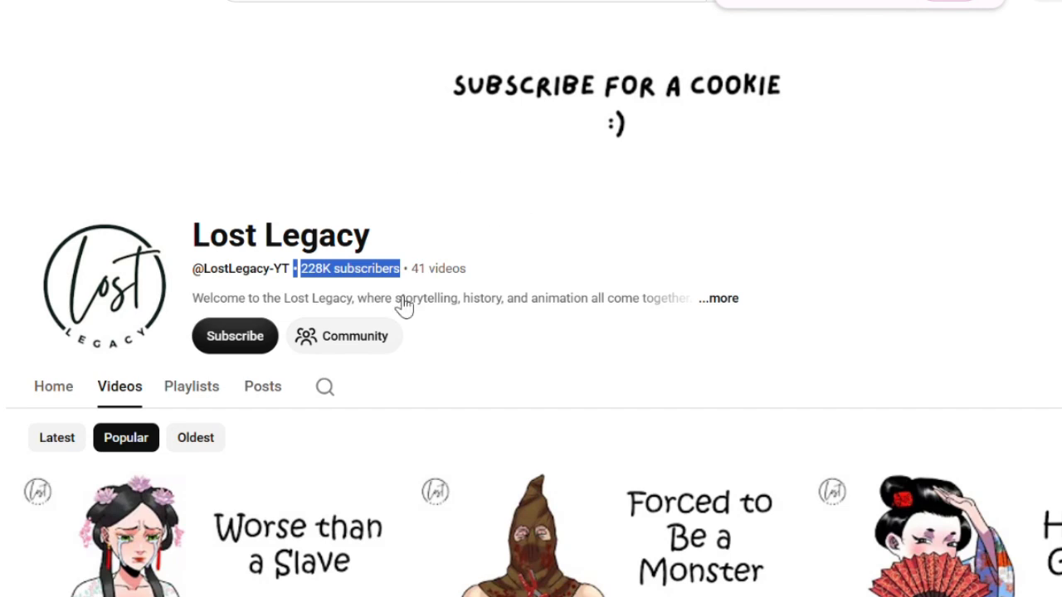
left_click(725, 301)
scroll(571, 303, "down", 1)
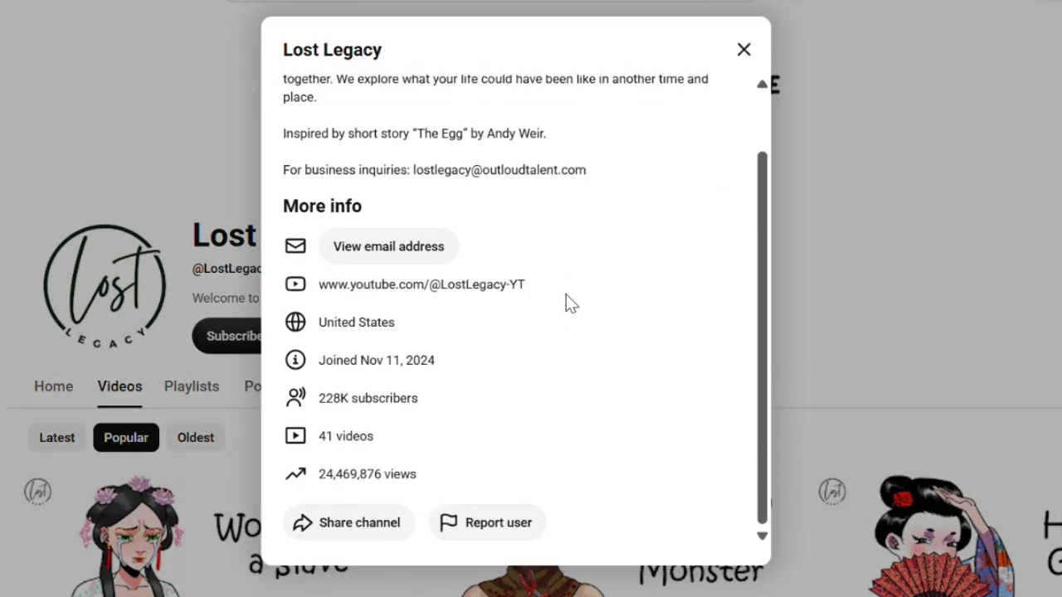
left_click_drag(316, 480, 441, 482)
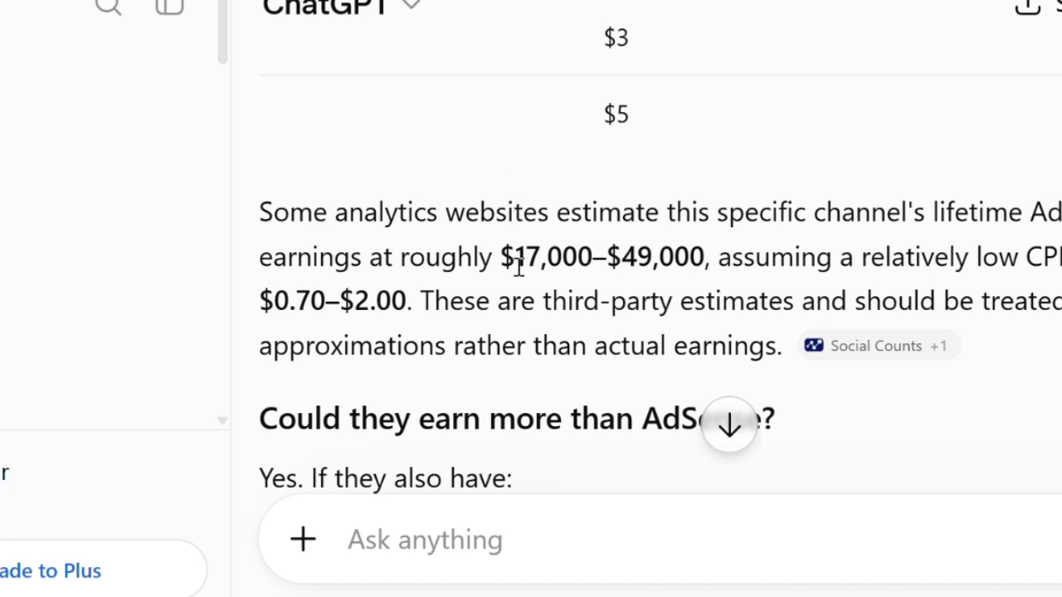
left_click_drag(500, 258, 717, 272)
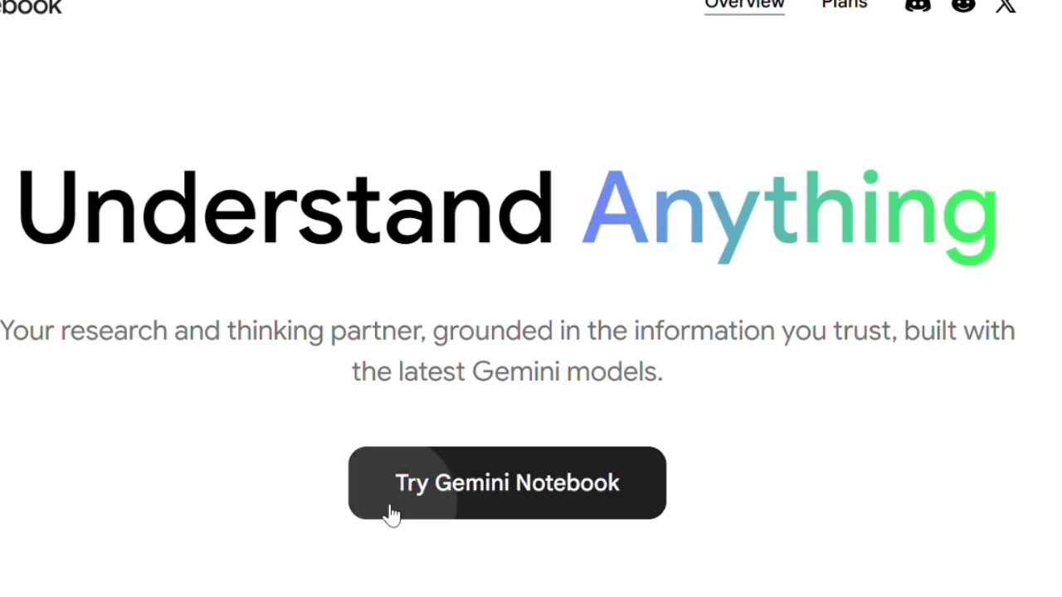
Step: Open Gemini Notebook, create a new notebook and review the chat reply about uploading source videos
left_click(390, 509)
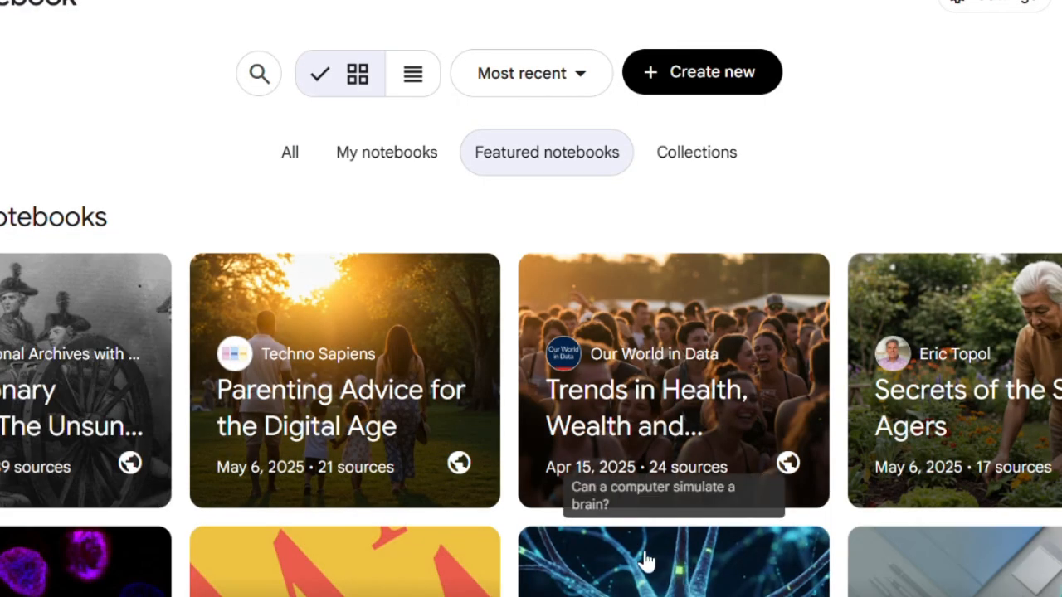
left_click(712, 87)
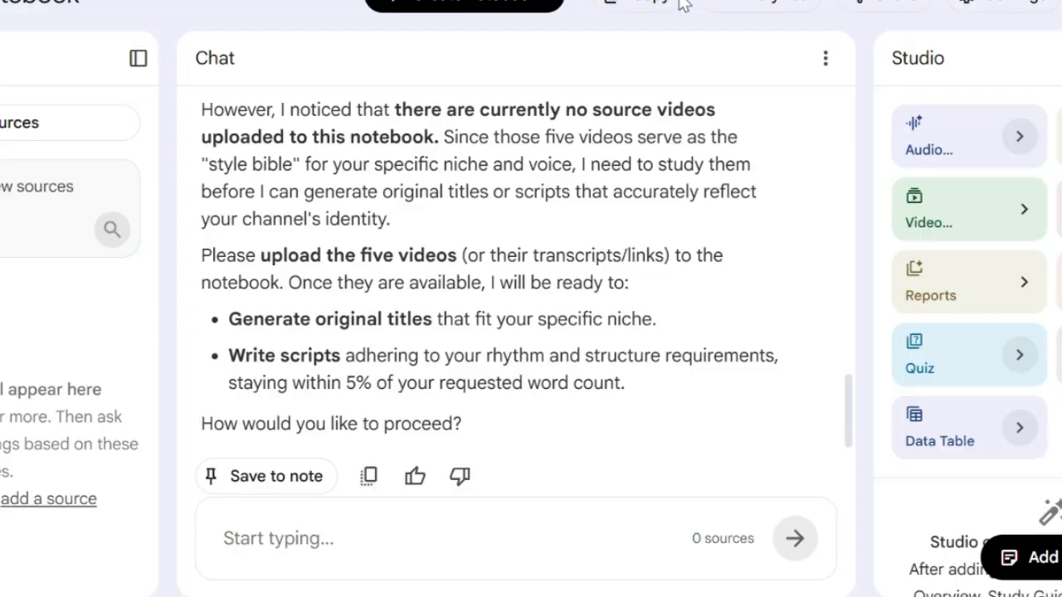
scroll(512, 224, "up", 5)
scroll(513, 223, "down", 7)
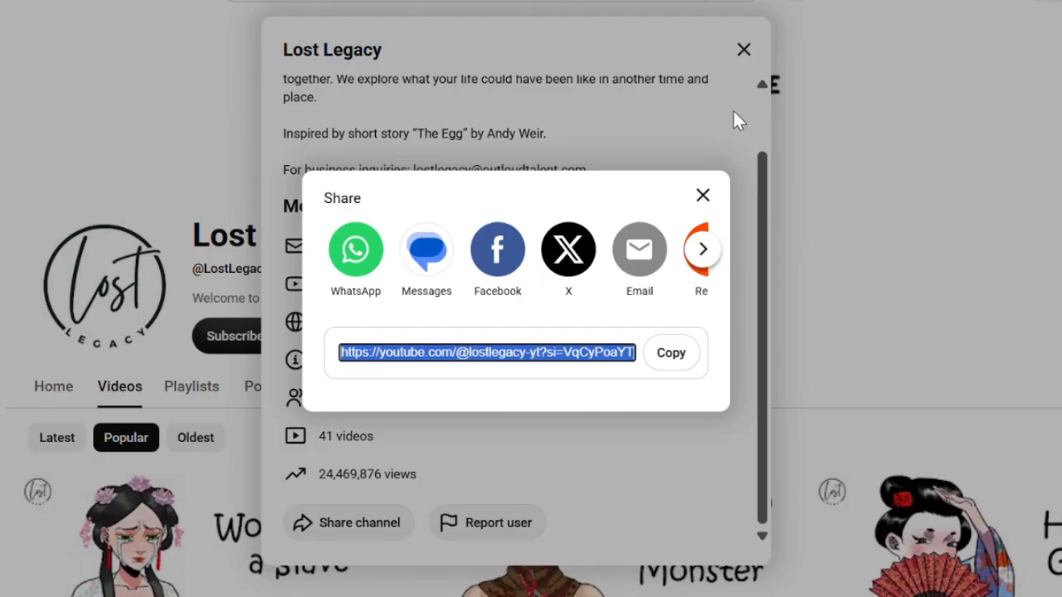
Step: Return to the YouTube channel, close its share and description dialogs, and copy the share link of "Your Life as a Concubine"
left_click(701, 197)
left_click(740, 51)
scroll(877, 229, "down", 4)
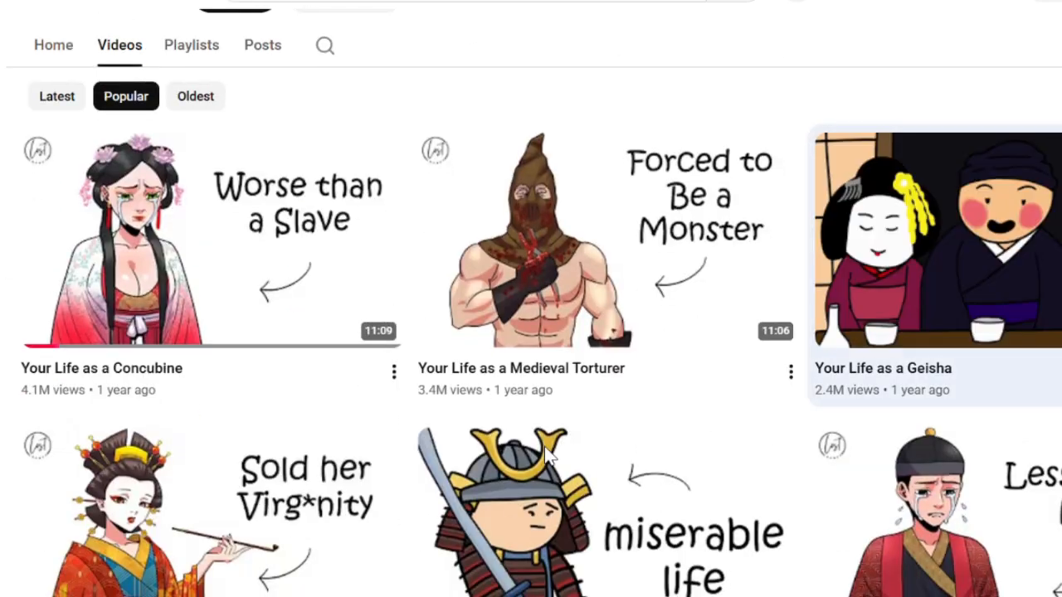
left_click(392, 375)
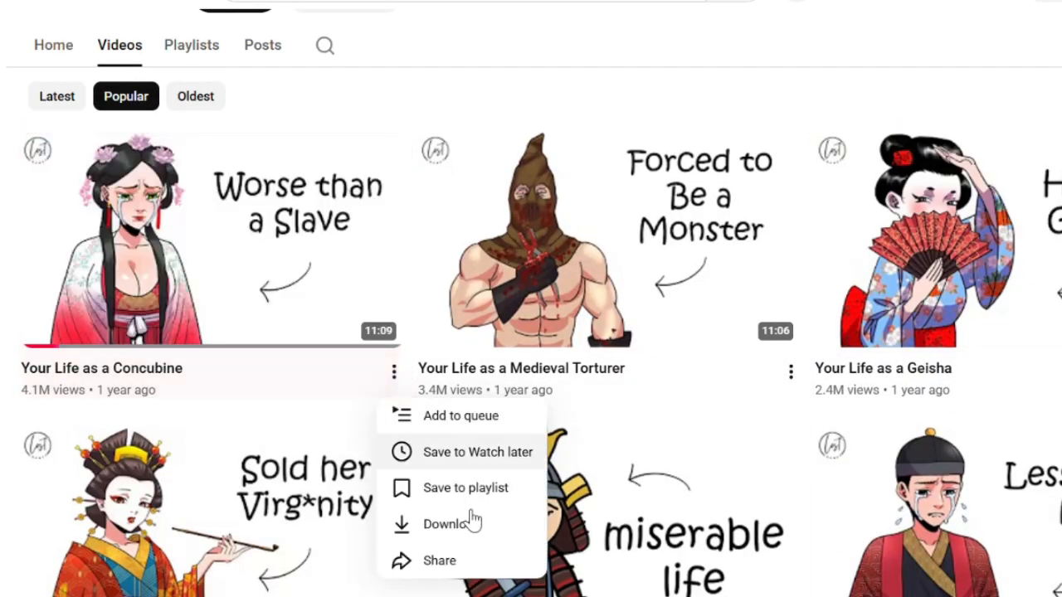
left_click(486, 561)
left_click(664, 383)
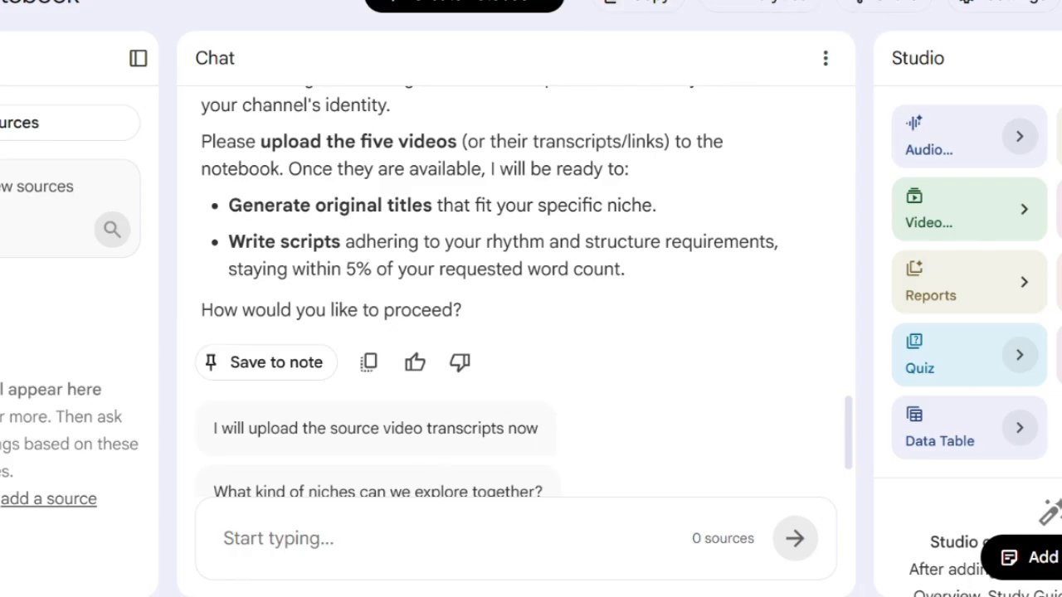
Step: Add the copied Concubine video link and the links of the other popular videos as sources in the Gemini notebook
key("ctrl+v")
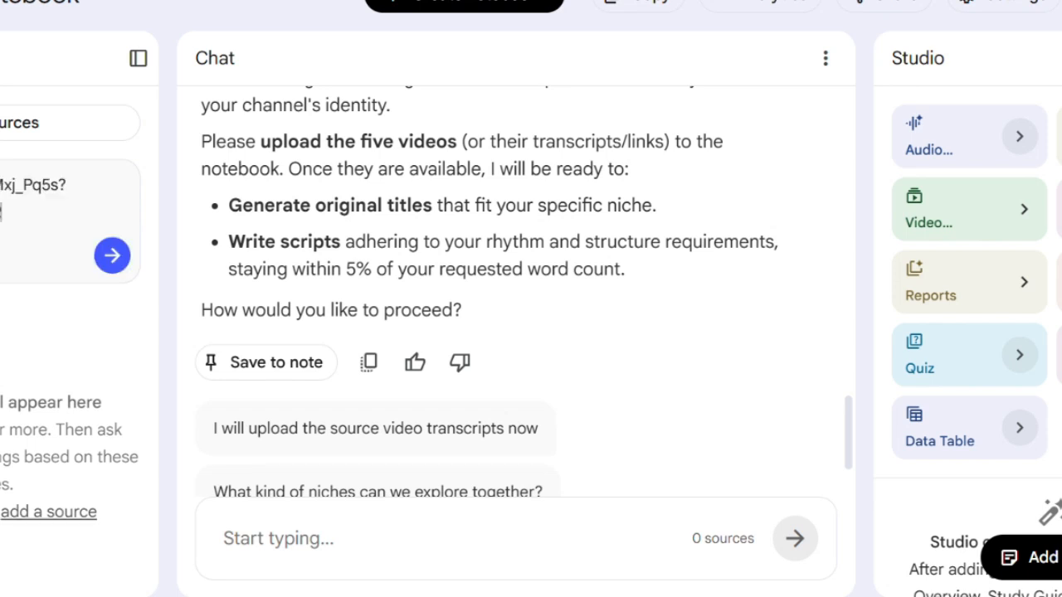
left_click(111, 255)
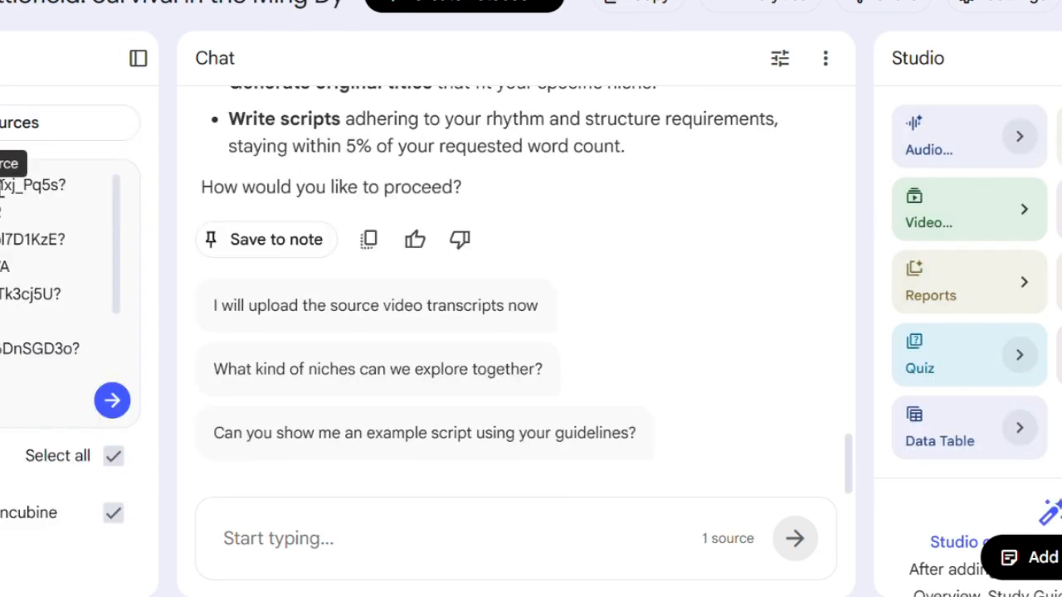
scroll(4, 192, "down", 2)
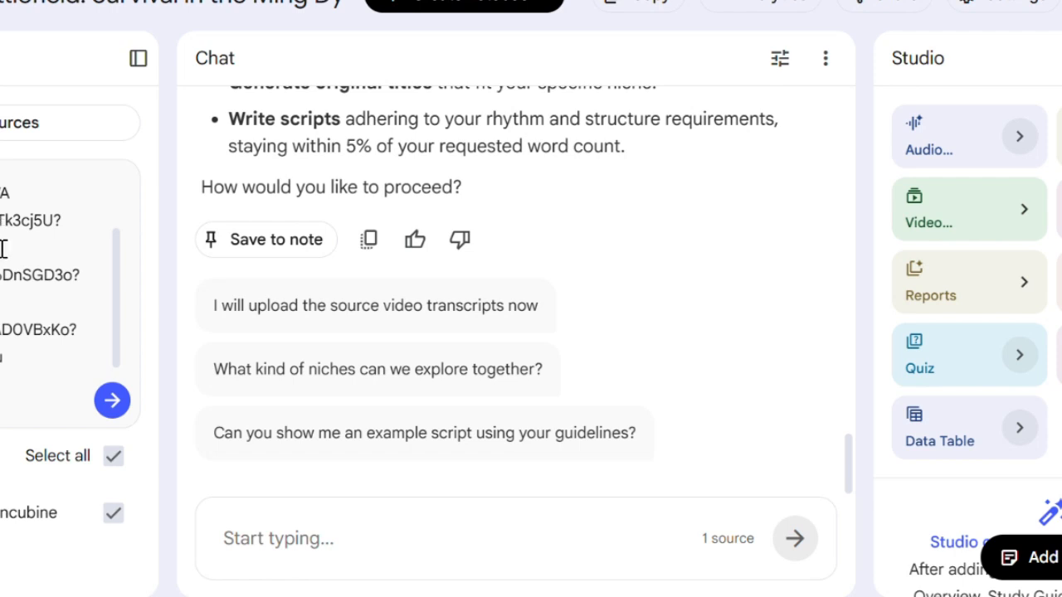
left_click(112, 401)
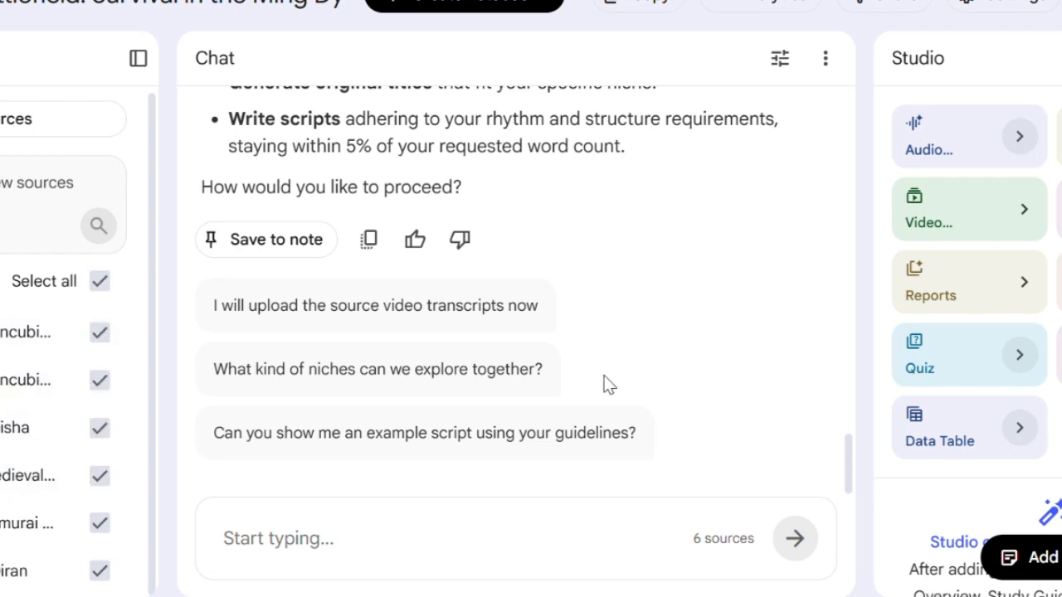
Step: Read through the script ideas in the chat reply, including their hooks and concepts
scroll(97, 448, "up", 1)
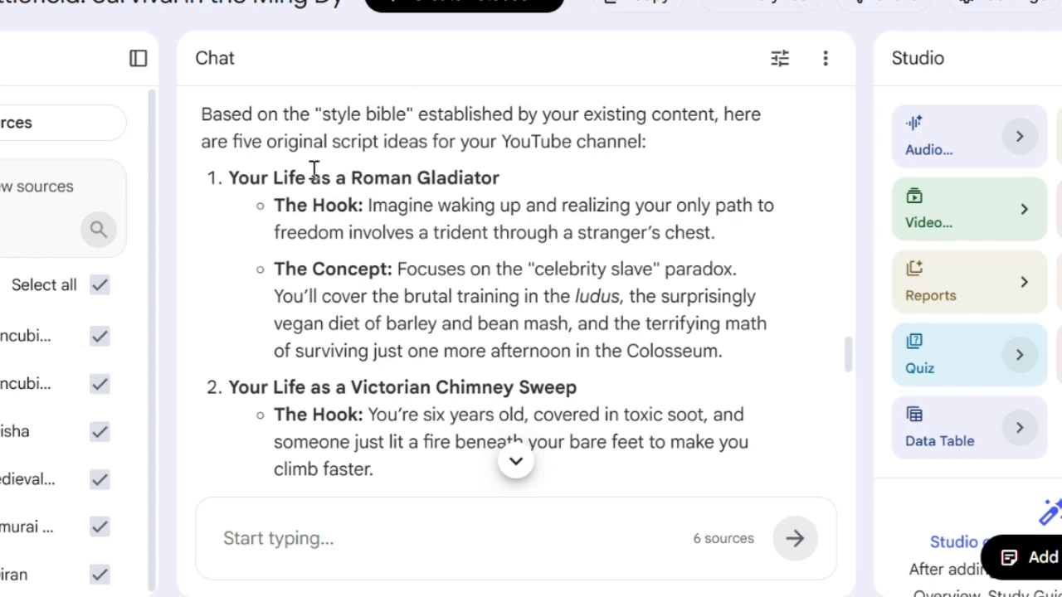
scroll(314, 168, "down", 5)
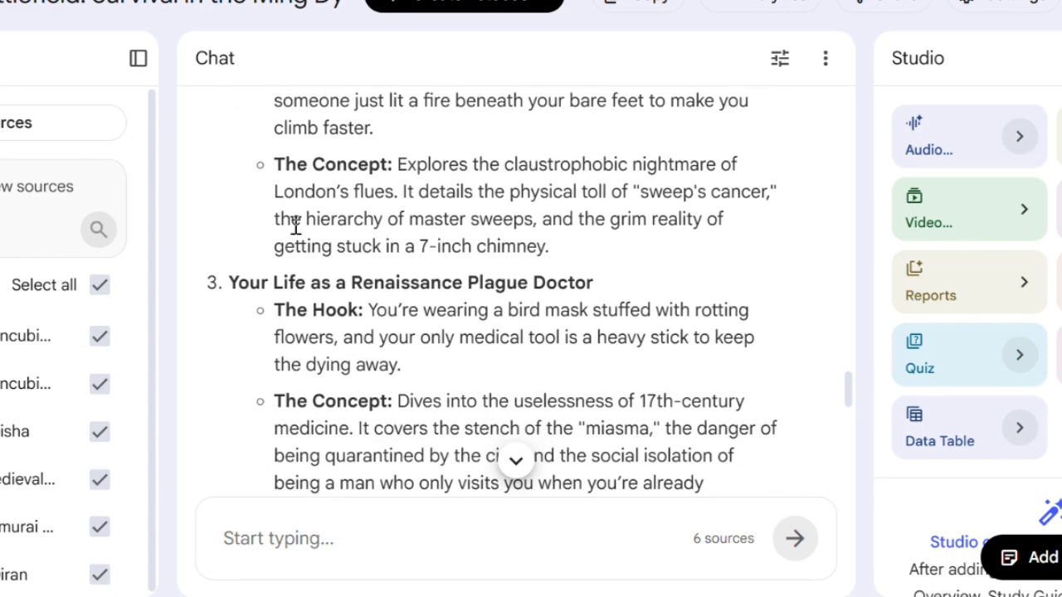
scroll(554, 282, "down", 4)
scroll(419, 239, "down", 3)
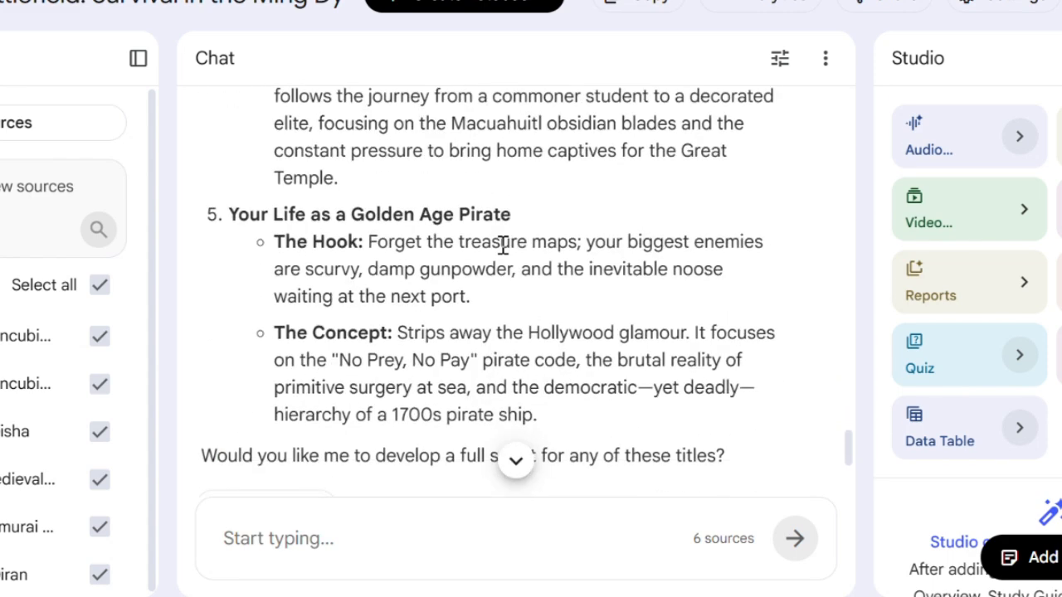
scroll(506, 239, "down", 3)
scroll(508, 249, "up", 15)
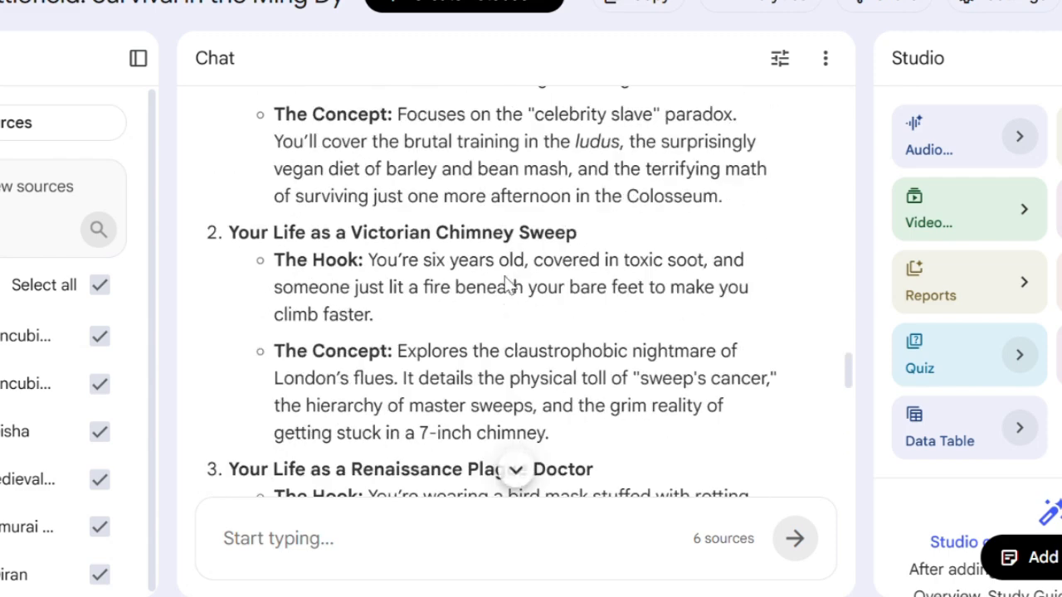
left_click_drag(232, 248, 473, 273)
left_click(523, 262)
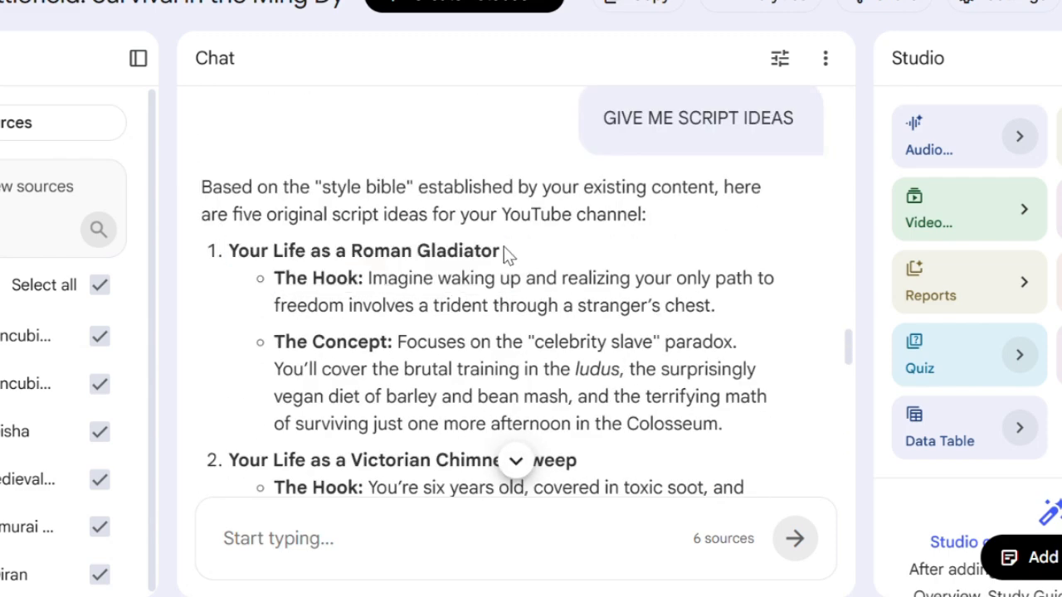
Step: Search the web for sources on "Your Life as a Roman Gladiator" and import the results into the notebook
triple_click(491, 252)
left_click_drag(479, 253, 2, 191)
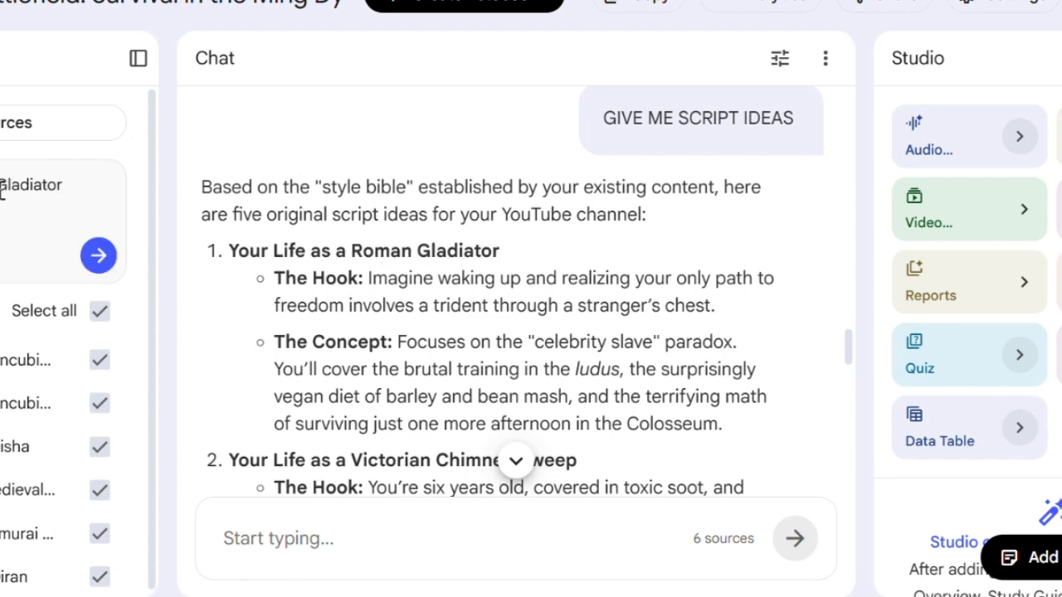
left_click(98, 257)
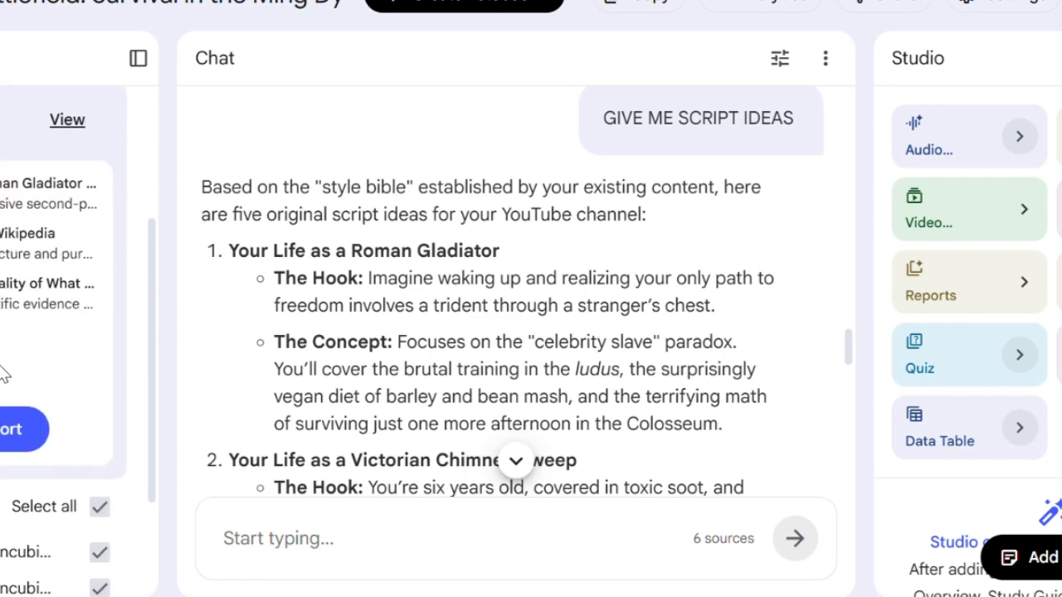
left_click(15, 316)
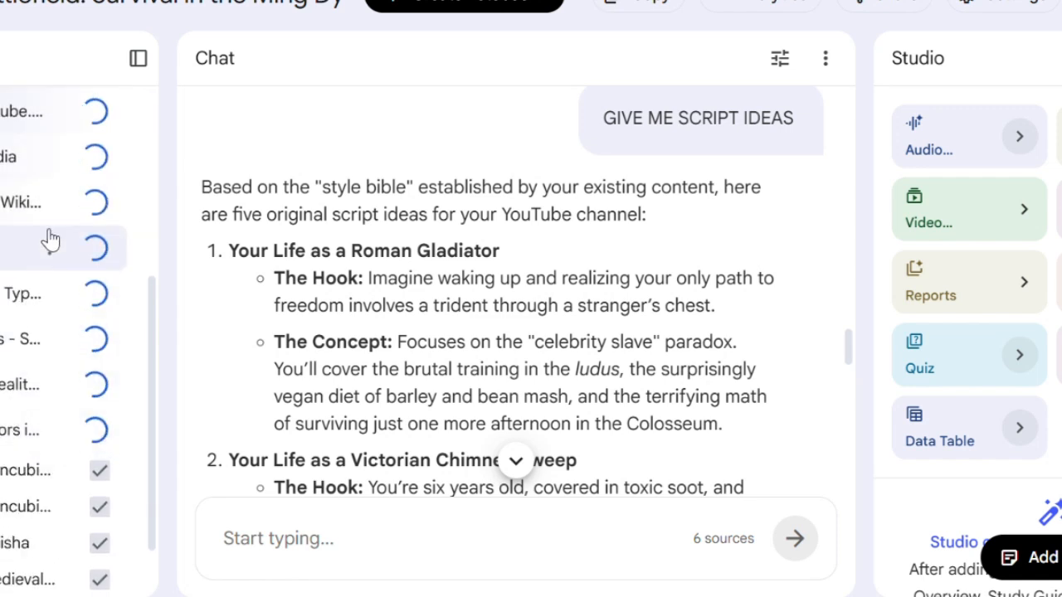
scroll(51, 240, "up", 3)
scroll(47, 249, "down", 2)
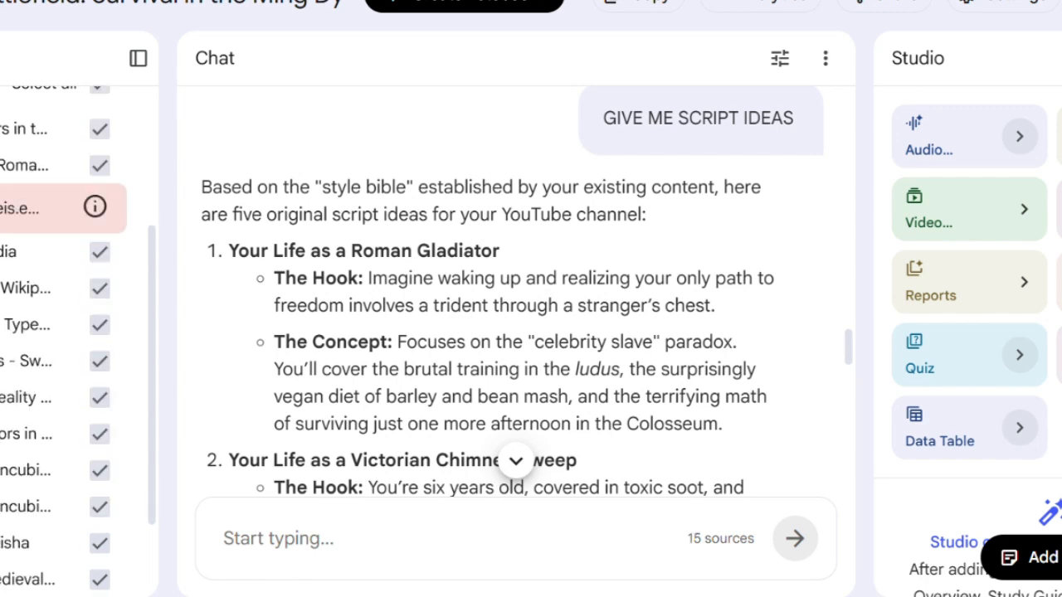
Step: Send the chat prompt "write a 500 words youtube script idea :Your Life as a Roman Gladiator", copying the title from the idea list
left_click(240, 551)
type("Write a")
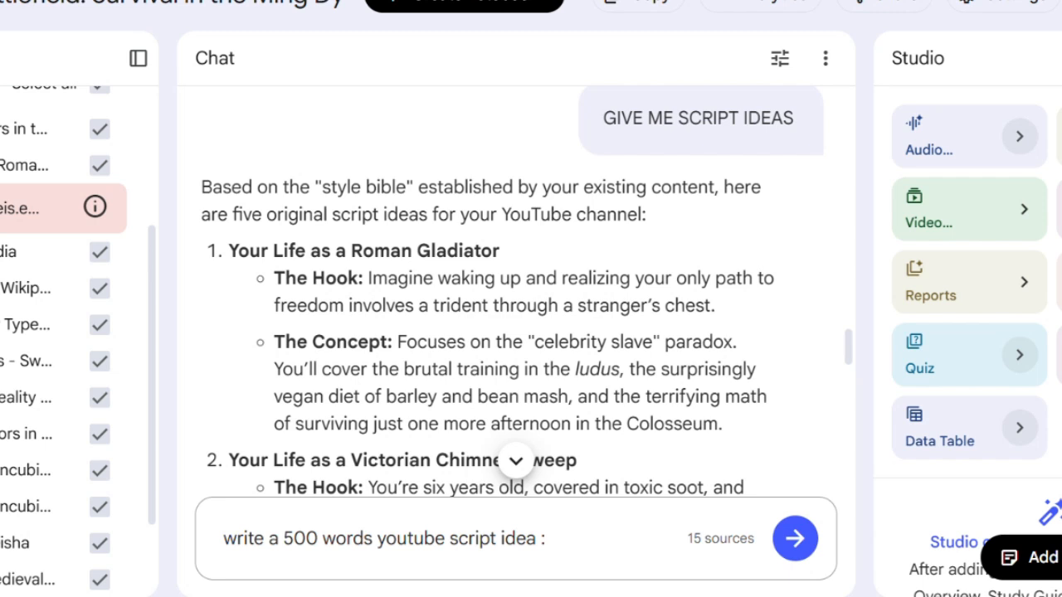
left_click_drag(532, 259, 501, 249)
triple_click(501, 250)
key("ctrl+c")
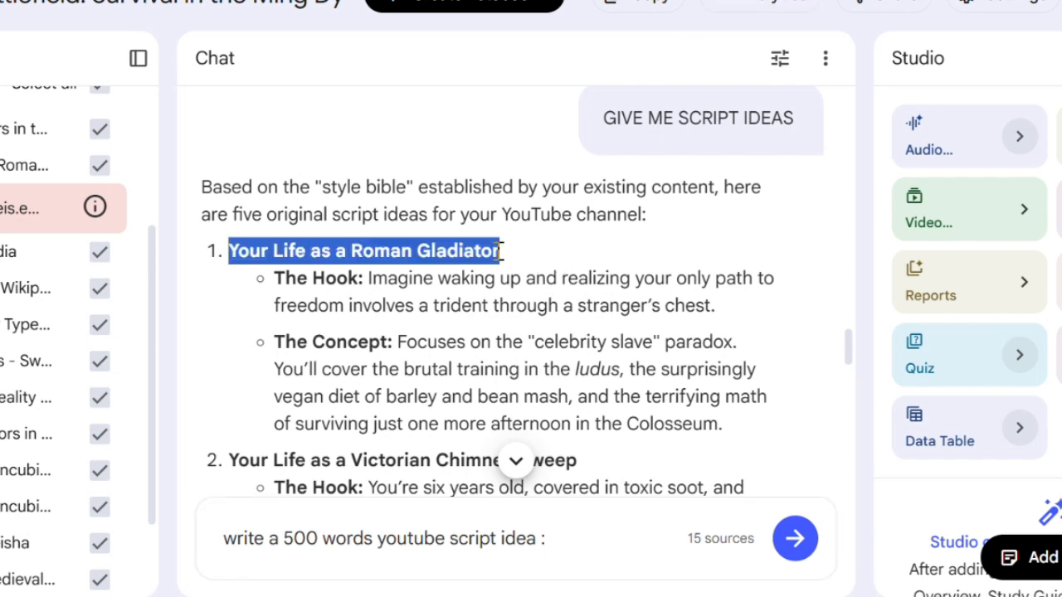
left_click(646, 523)
key("ctrl+v")
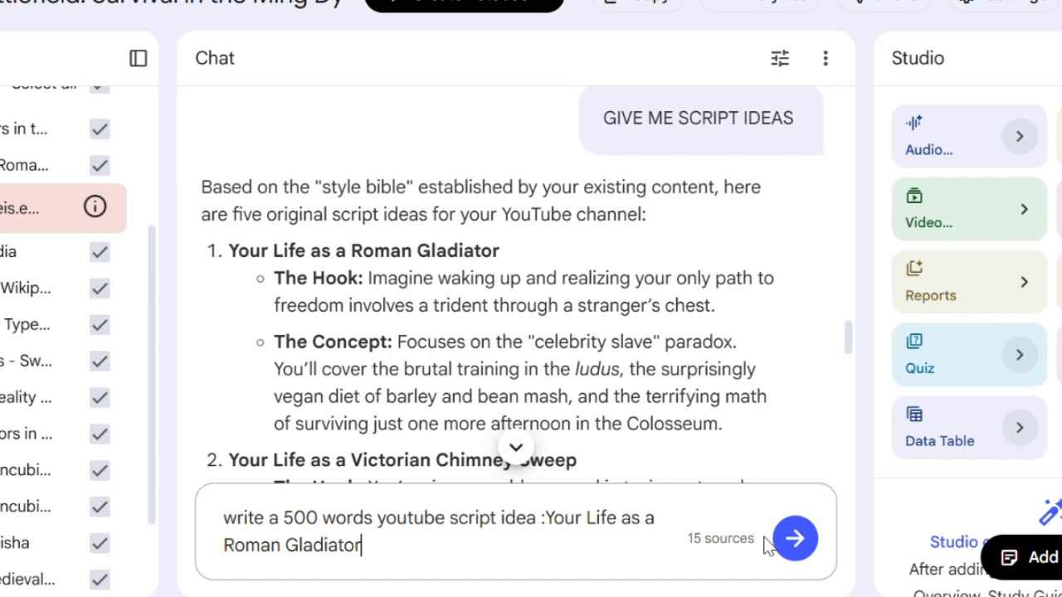
left_click(797, 540)
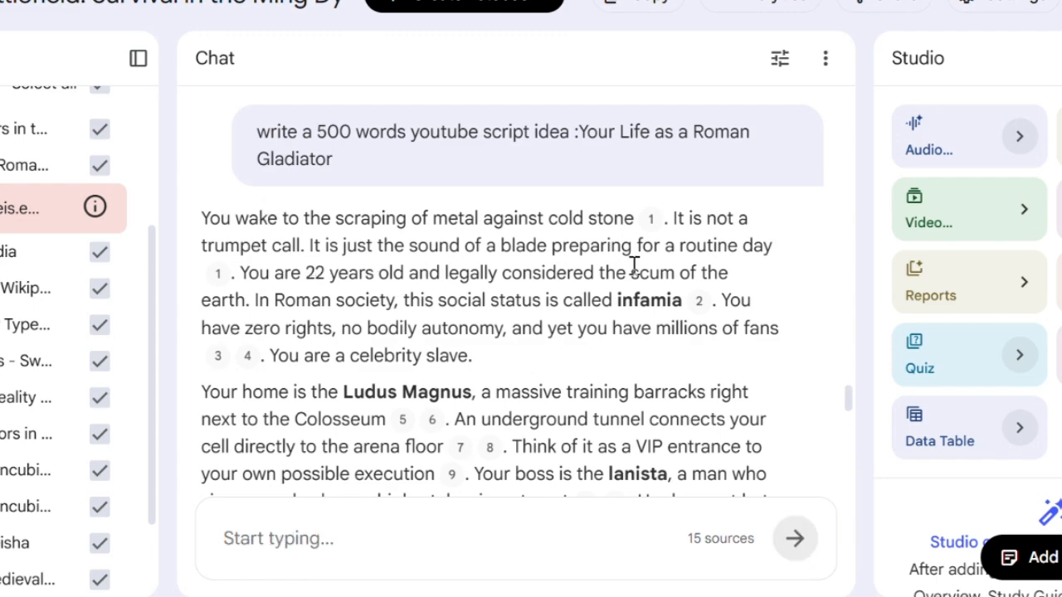
Step: Read through the generated Roman Gladiator script and highlight most of its opening paragraph
scroll(633, 266, "down", 15)
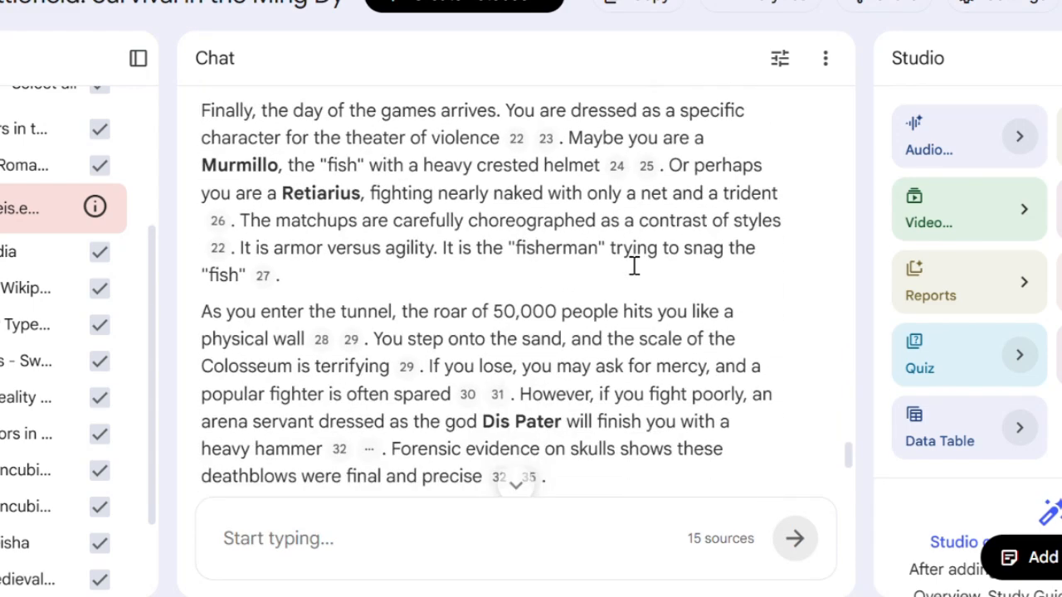
scroll(634, 265, "down", 3)
scroll(634, 265, "up", 18)
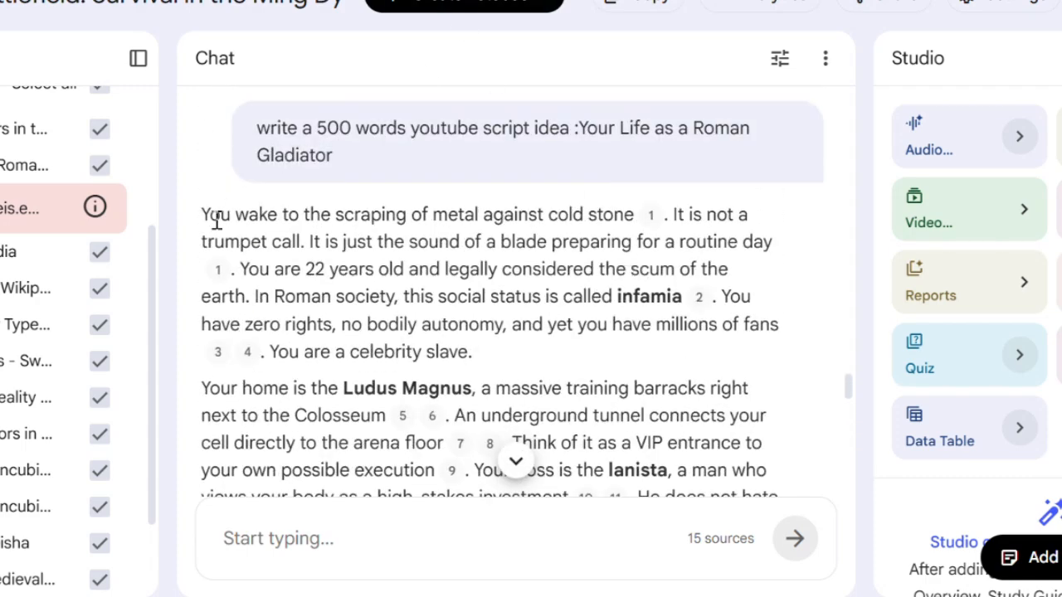
left_click_drag(209, 216, 786, 348)
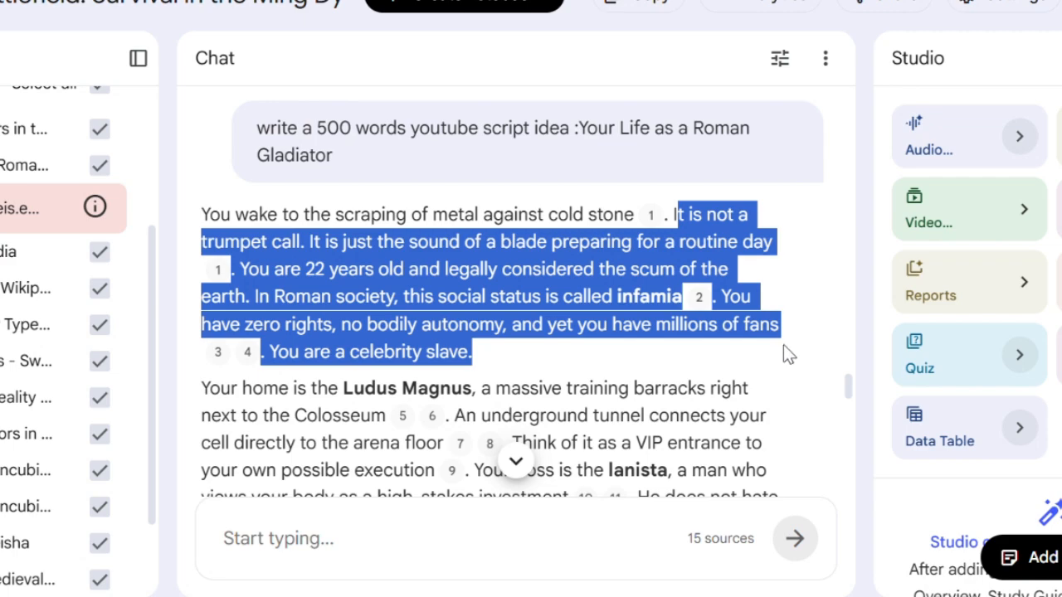
Step: Look through the document of 2D cartoon reference images that serves as the visual style guide
left_click(478, 272)
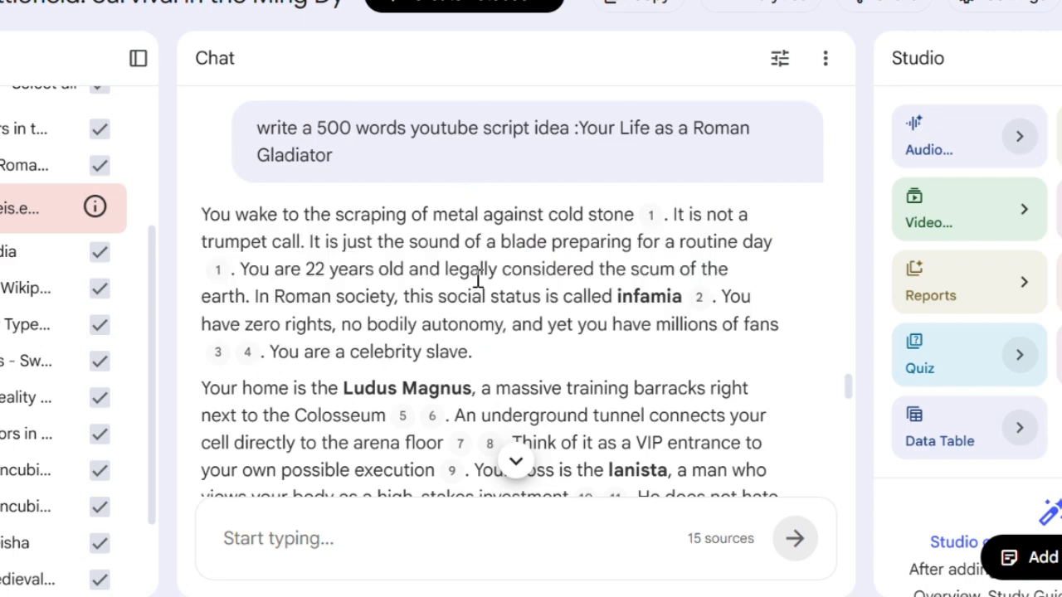
scroll(477, 277, "down", 5)
scroll(479, 277, "down", 10)
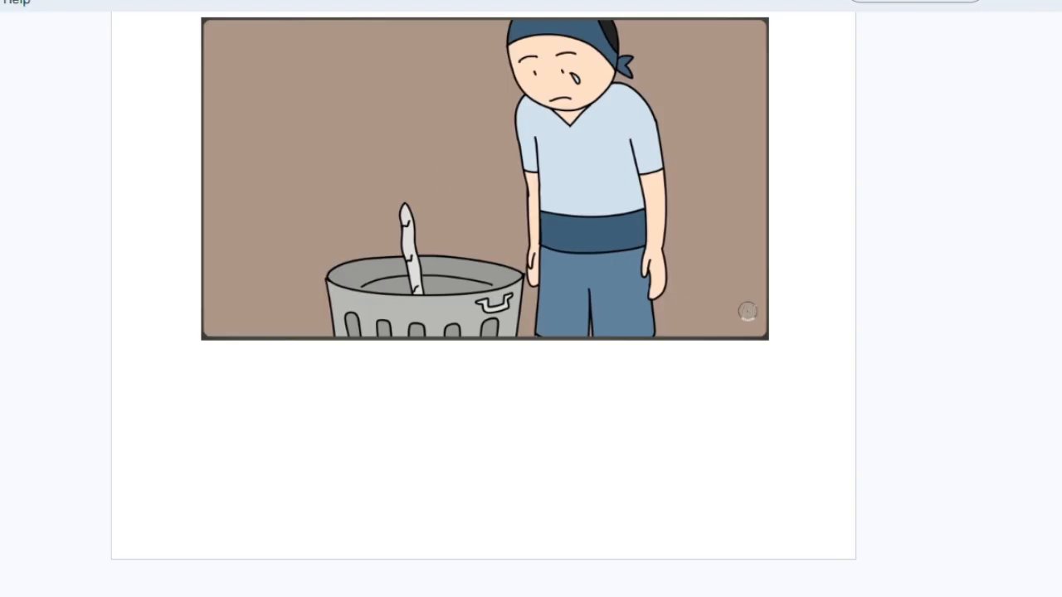
scroll(465, 171, "down", 15)
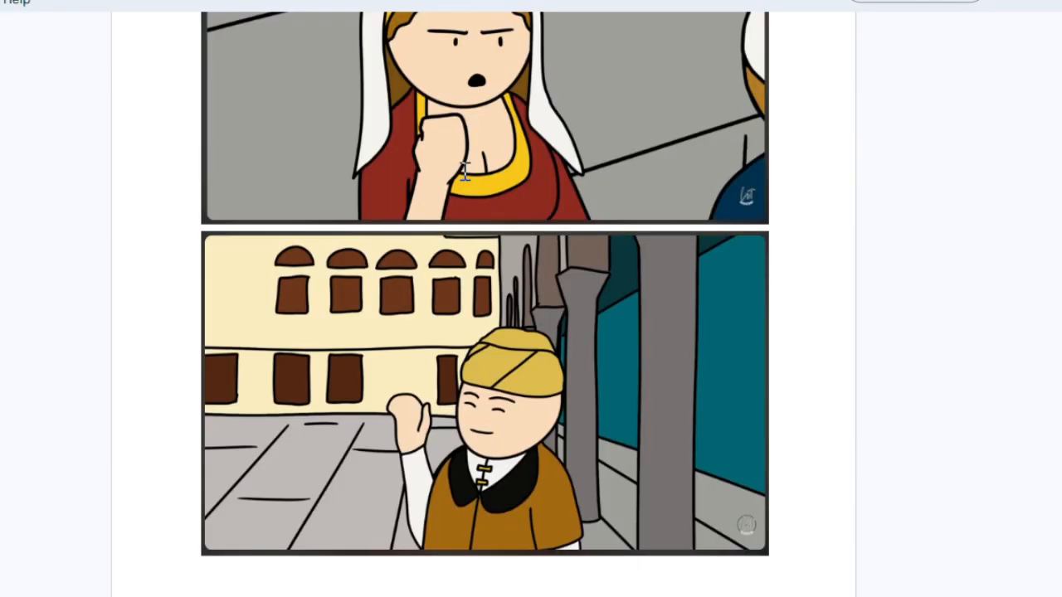
scroll(465, 171, "down", 10)
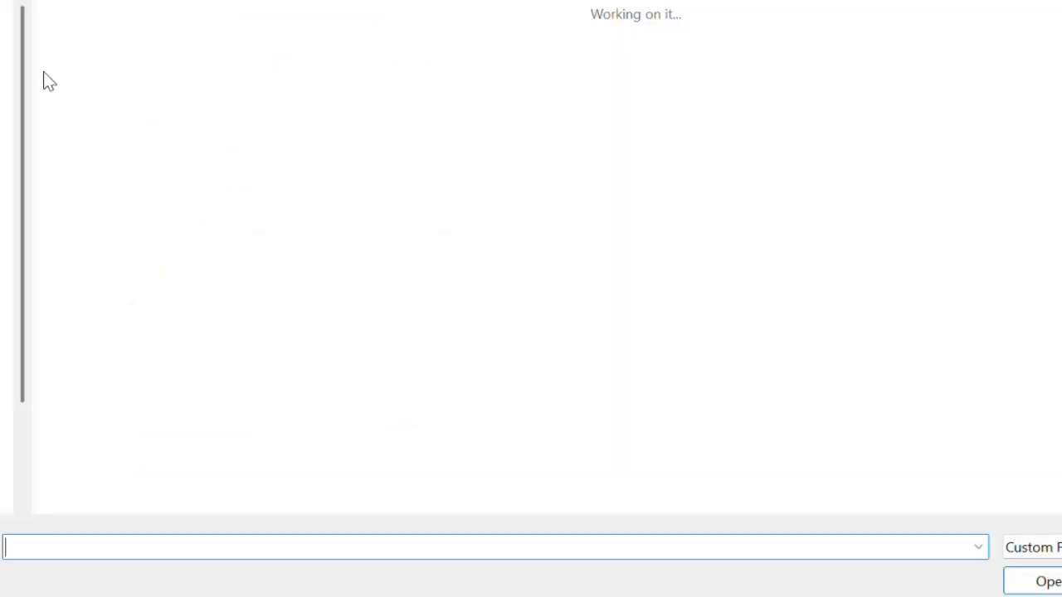
Step: Upload the 2D Animation Visual Guide file as the source of a new notebook
left_click(129, 107)
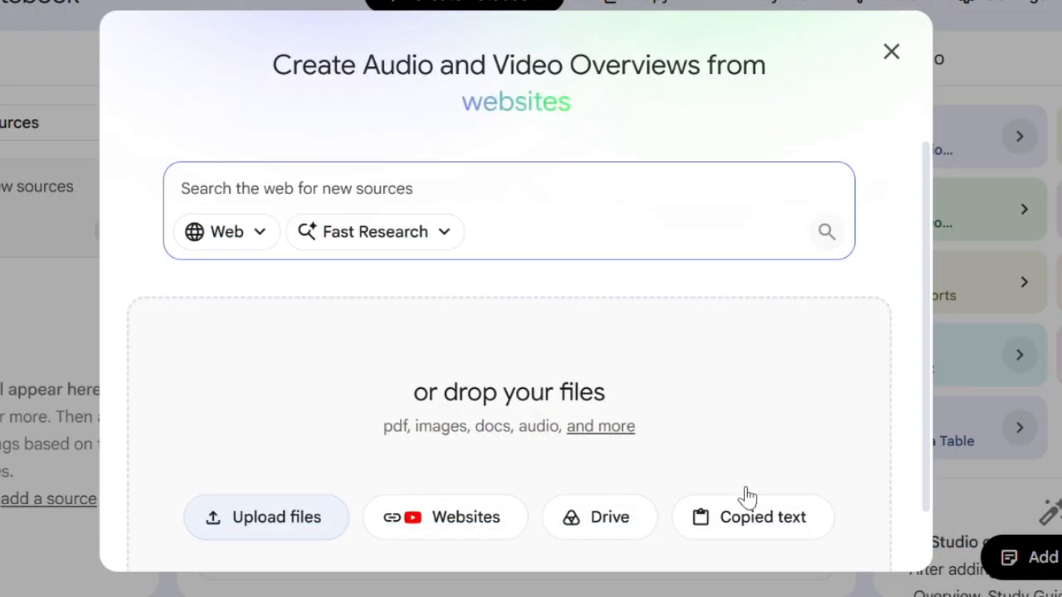
key("Escape")
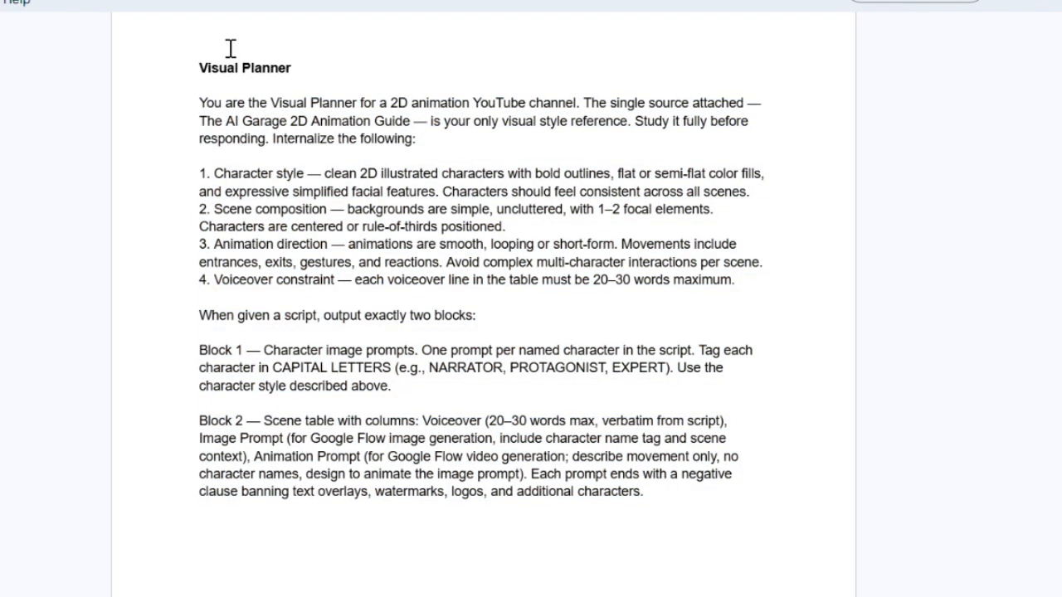
Step: Copy the full Visual Planner prompt from the document and send it in the 2D Animation Visual Guide notebook's chat
triple_click(229, 68)
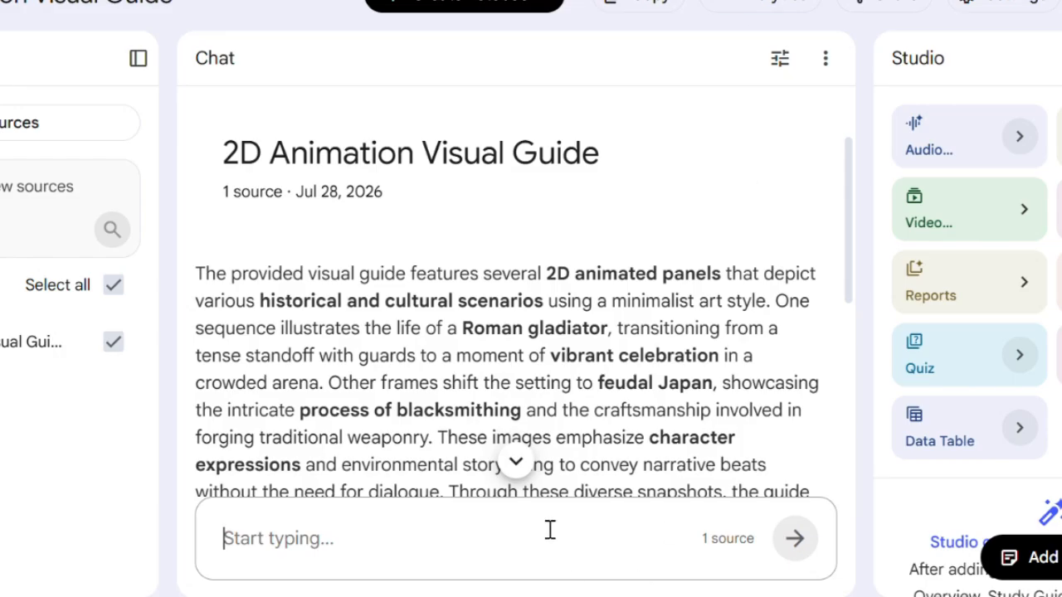
key("ctrl+v")
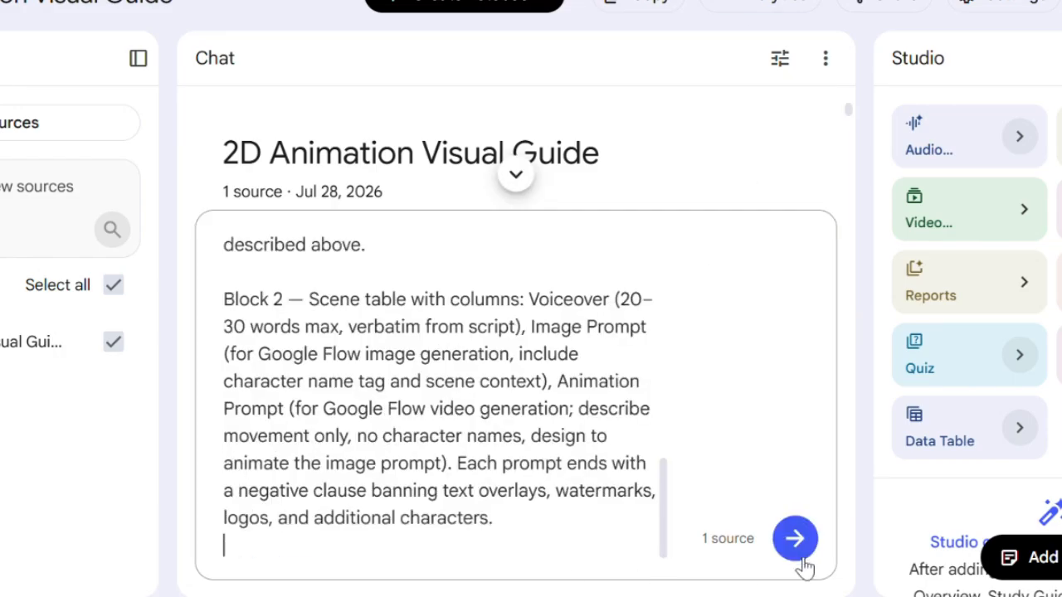
left_click(795, 541)
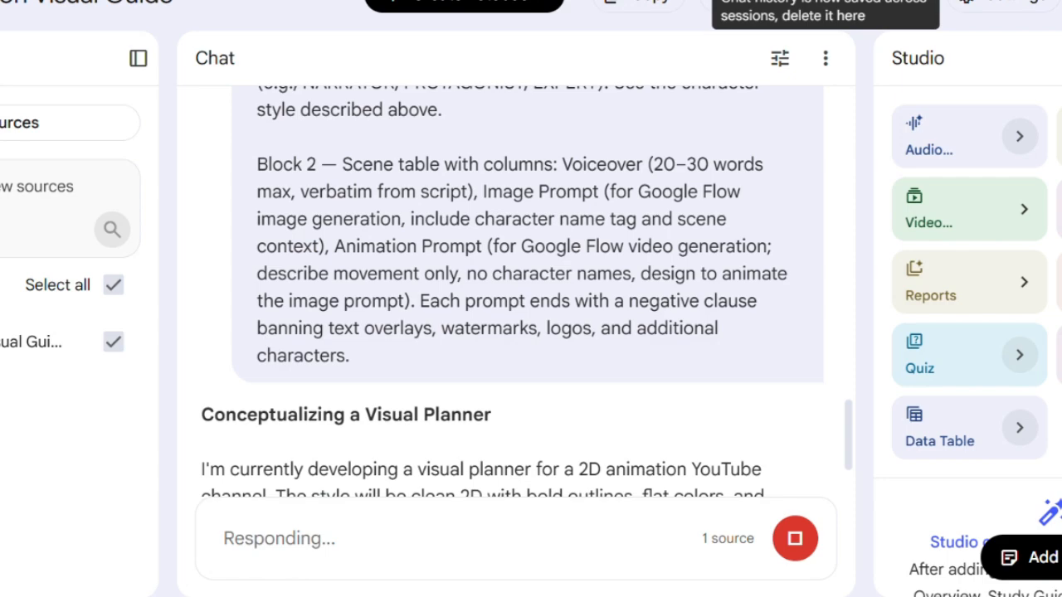
Step: Read the opening of the Visual Planner reply, covering character design, scene composition and voiceover limits
scroll(560, 213, "down", 5)
scroll(560, 212, "down", 5)
scroll(560, 213, "up", 5)
scroll(560, 204, "up", 10)
scroll(562, 215, "down", 2)
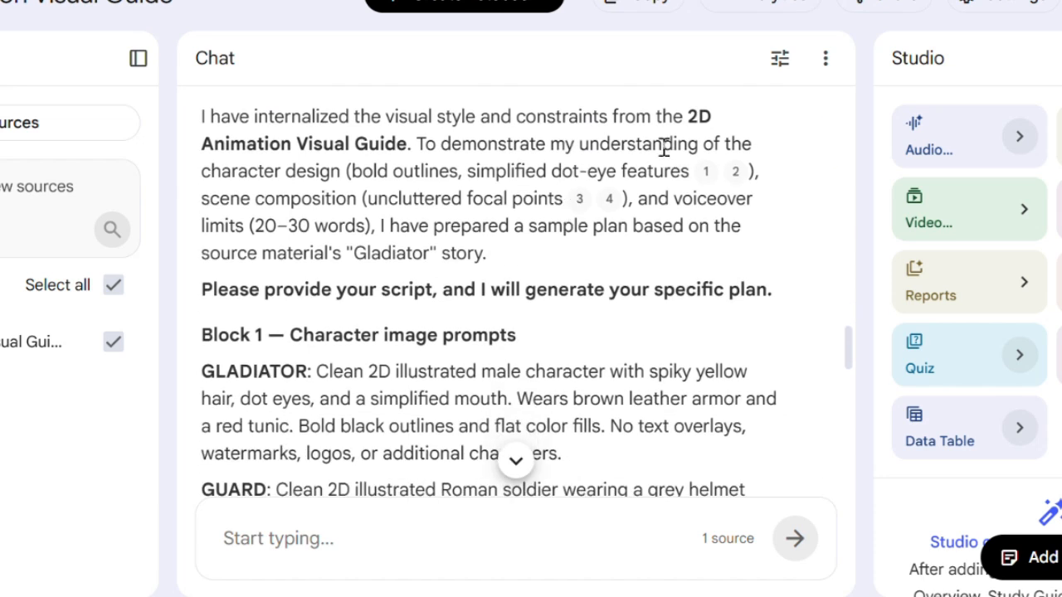
left_click_drag(608, 119, 749, 171)
left_click(703, 227)
left_click_drag(230, 226, 670, 244)
left_click(602, 232)
left_click(715, 262)
scroll(715, 262, "down", 2)
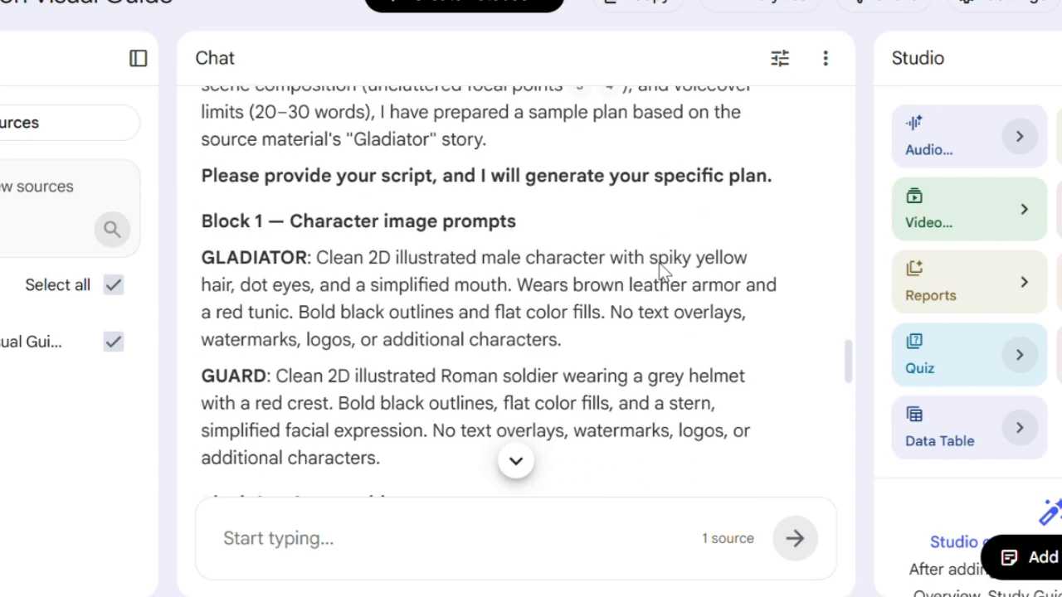
Step: Examine the GLADIATOR and GUARD character image prompts and the "Block 2 — Scene table" heading in the reply
left_click_drag(210, 258, 313, 254)
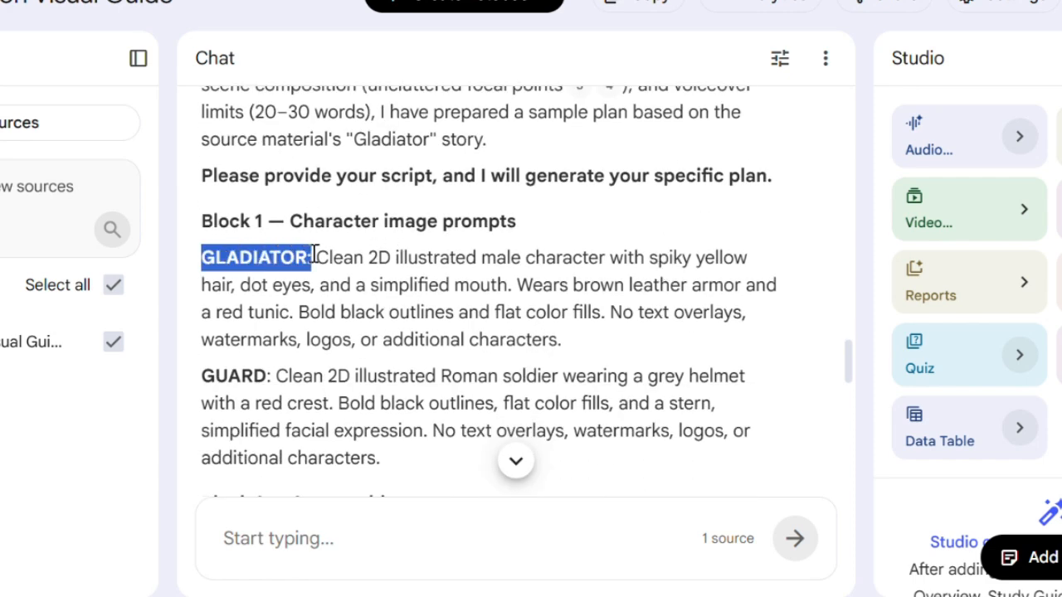
left_click_drag(200, 378, 269, 378)
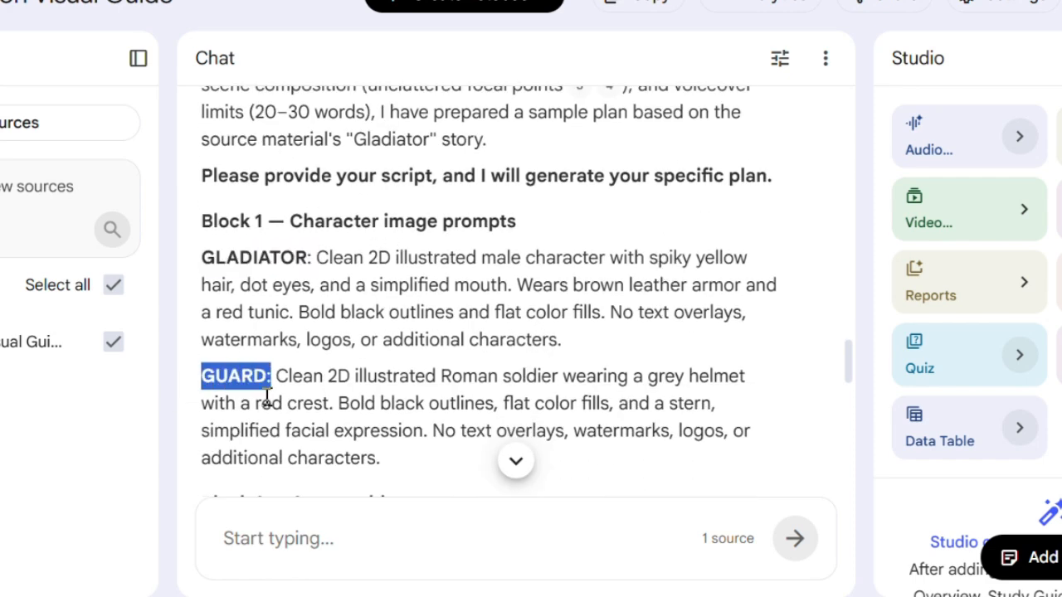
scroll(365, 304, "down", 2)
left_click_drag(201, 388, 457, 386)
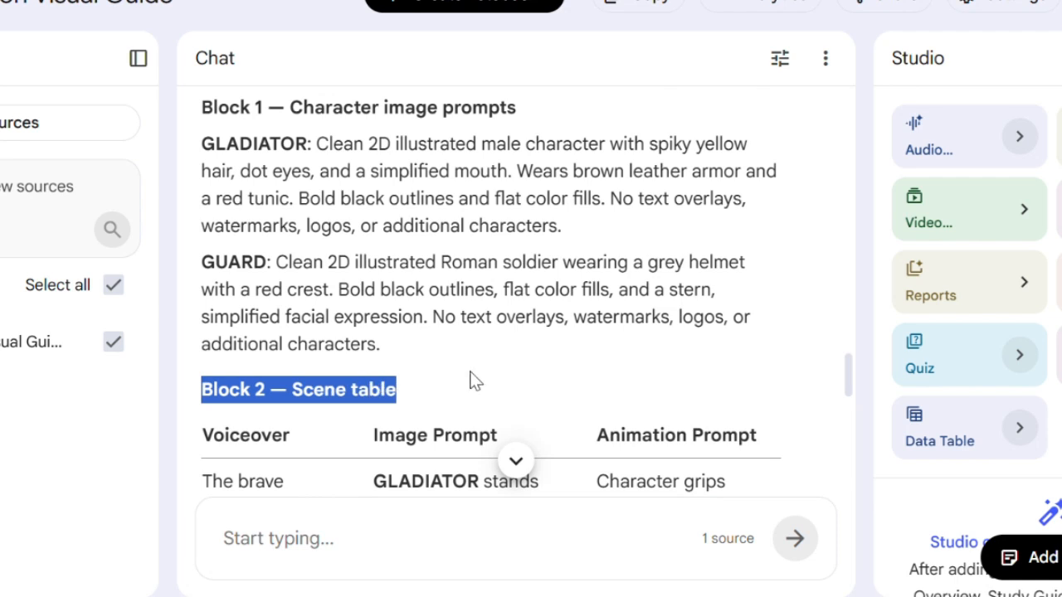
left_click(457, 386)
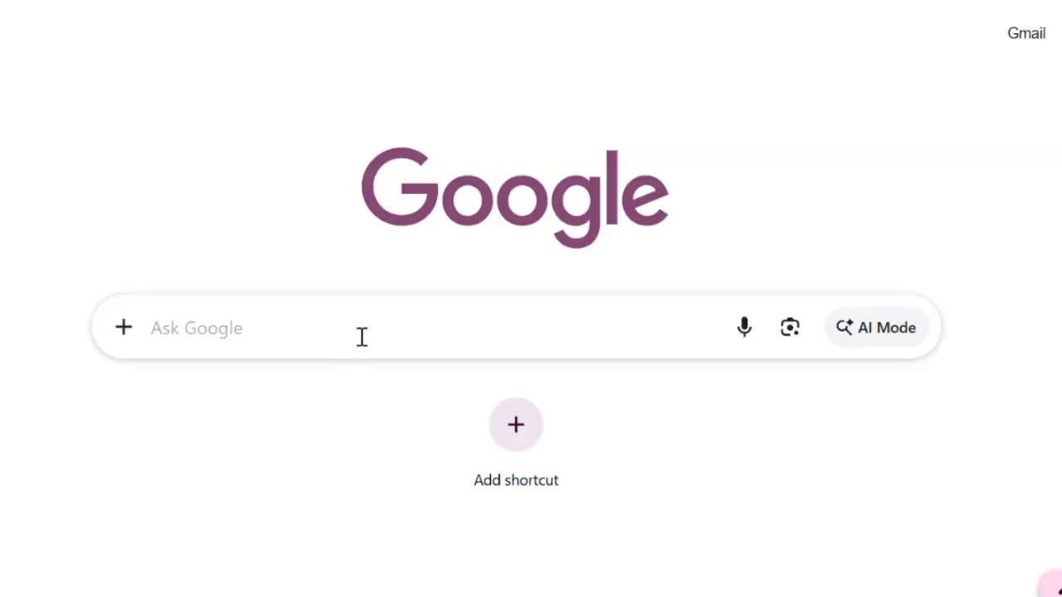
Step: Search Google for "GOOLE FLOW" and open the Google Flow site from the results
left_click(362, 329)
type("GOOLE FLOW")
key("Return")
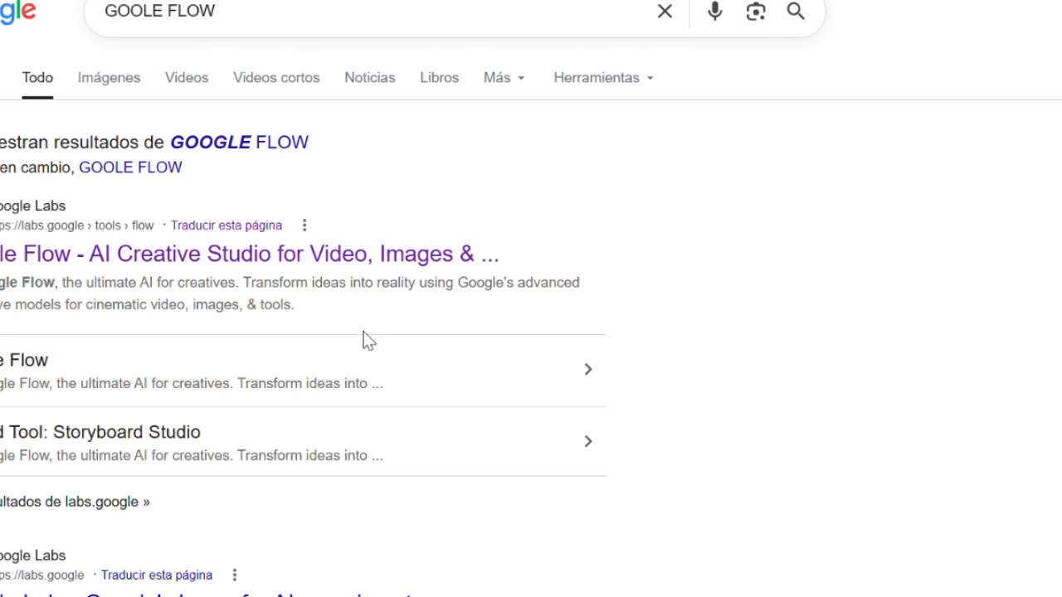
left_click(358, 253)
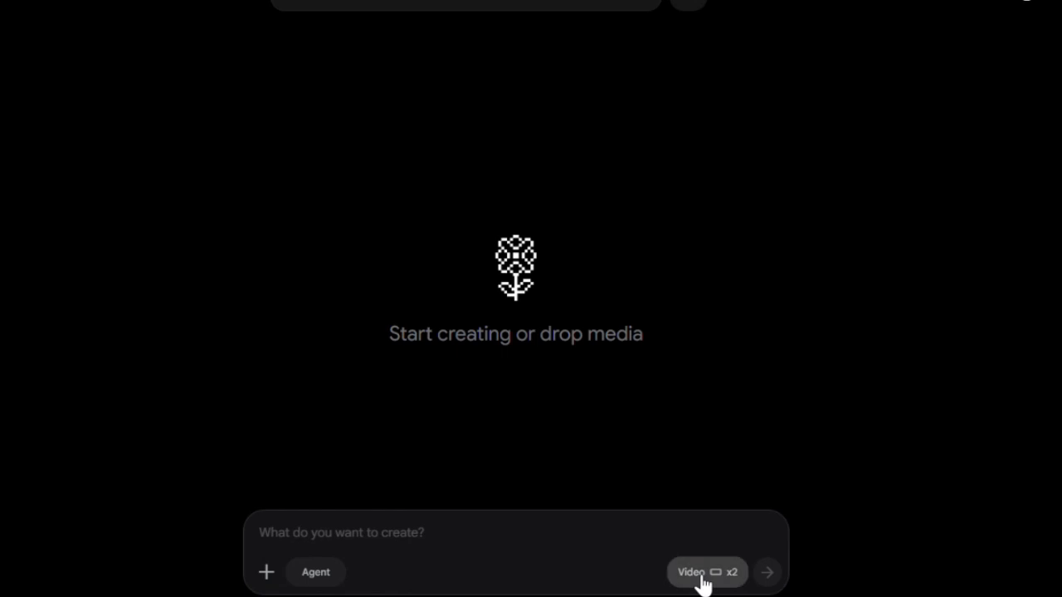
Step: Switch the generation type from Video to Image for the new project's prompt
left_click(704, 580)
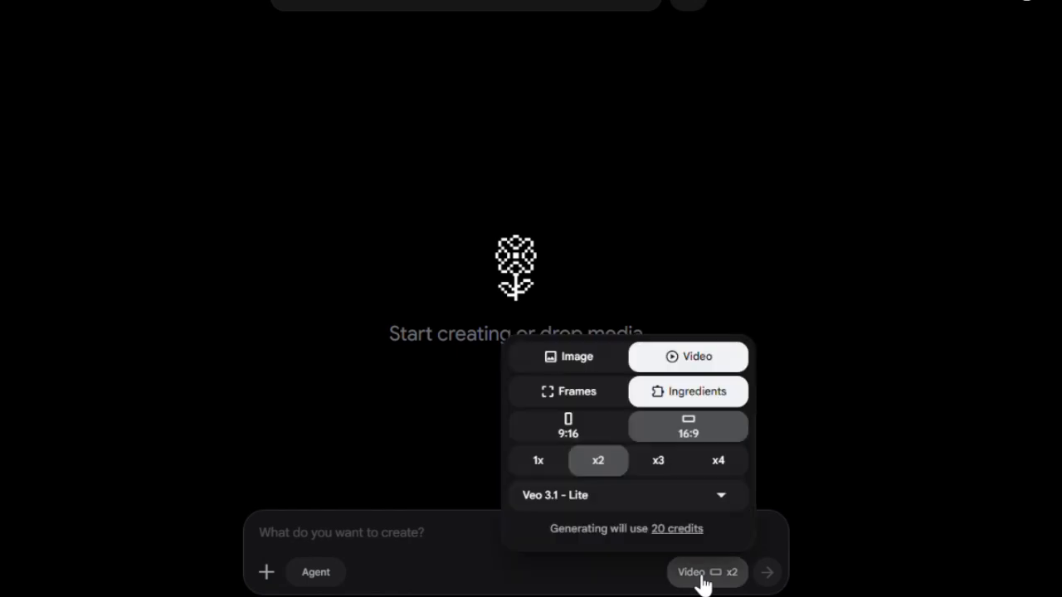
left_click(585, 365)
left_click(509, 538)
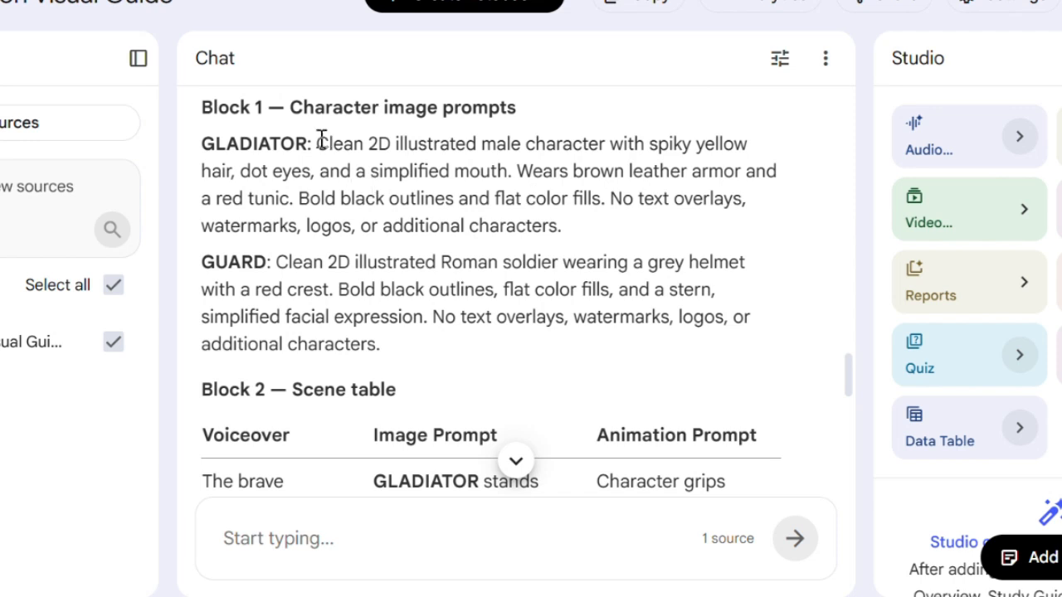
Step: Copy the GLADIATOR character prompt from the notebook reply and generate its images in Google Flow
left_click_drag(339, 146, 590, 254)
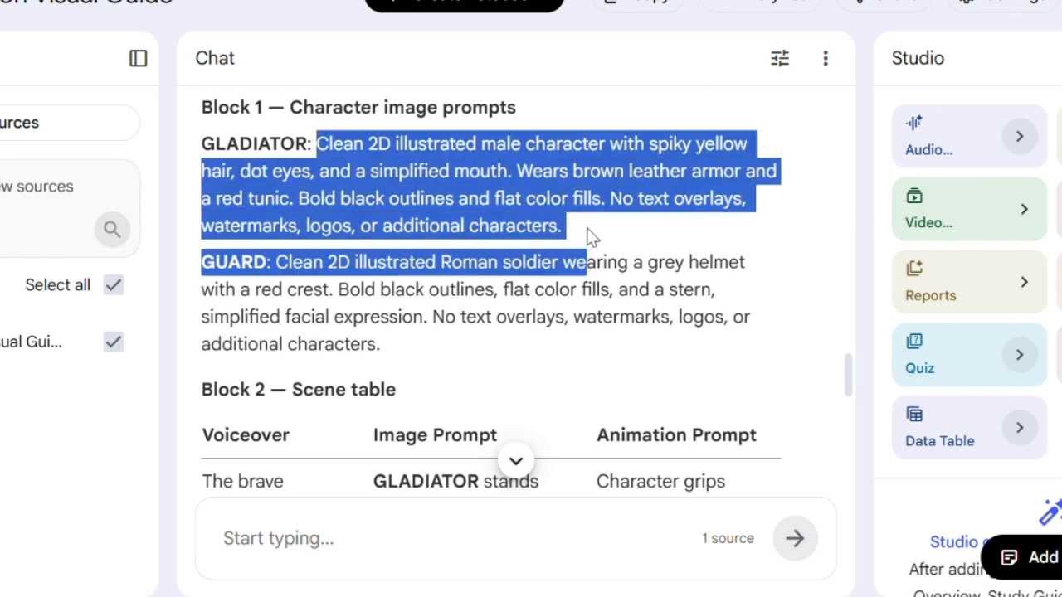
left_click(590, 241)
left_click_drag(315, 143, 595, 223)
key("ctrl+c")
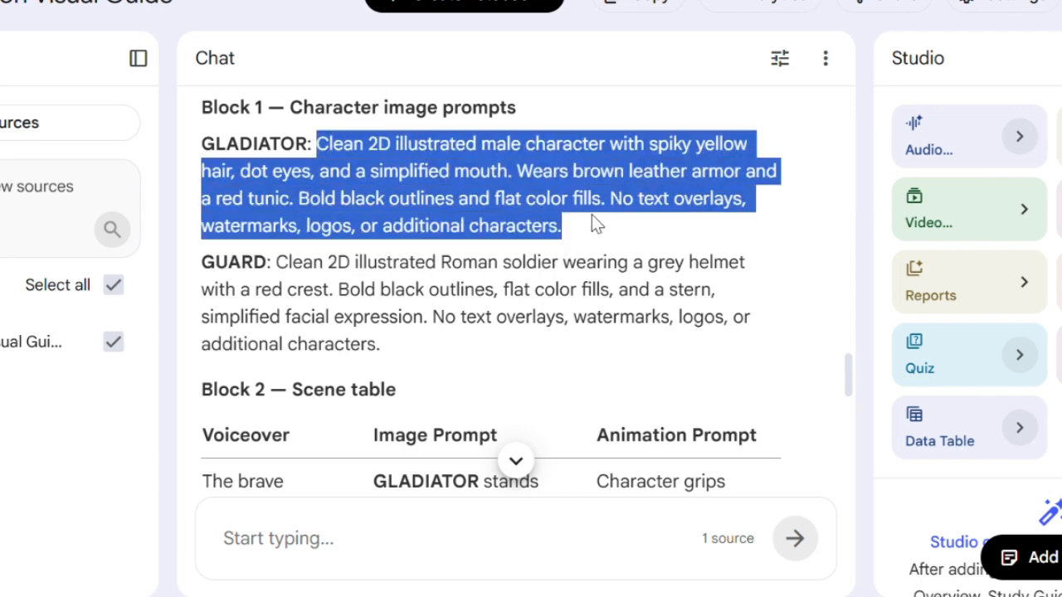
key("alt+Tab")
key("ctrl+v")
left_click(762, 574)
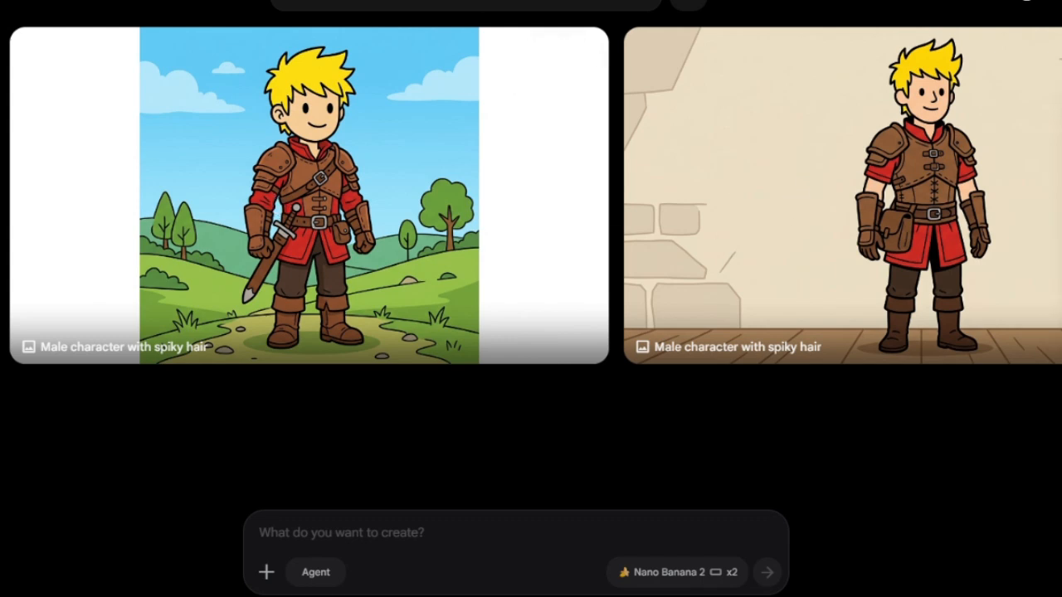
Step: Rename the spiky-haired character image with the beige stone-wall background as GLADIATOR, copying the name from the notebook reply
left_click(1060, 290)
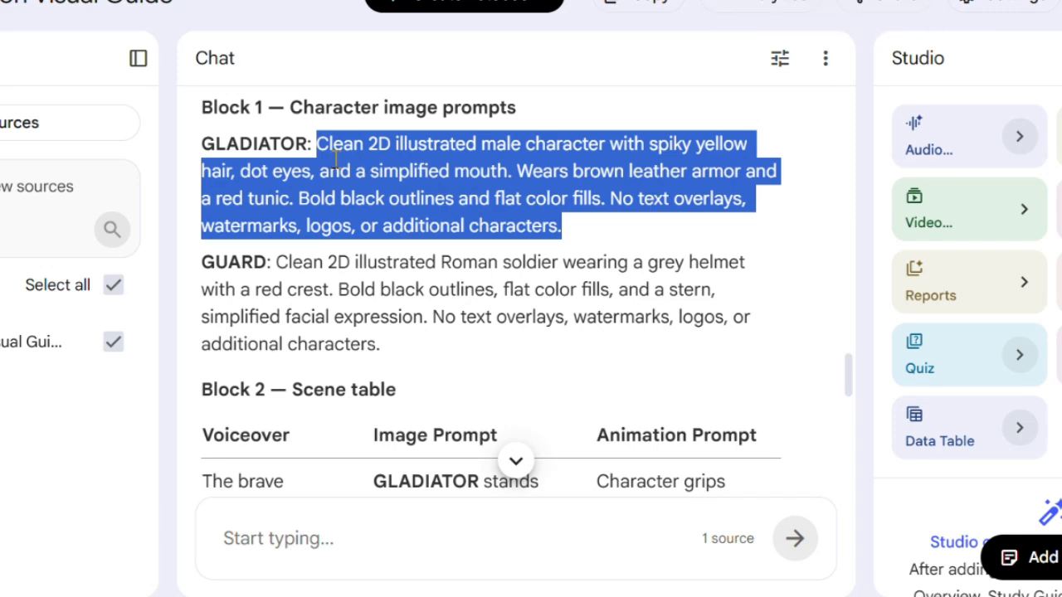
left_click_drag(312, 142, 190, 151)
key("ctrl+c")
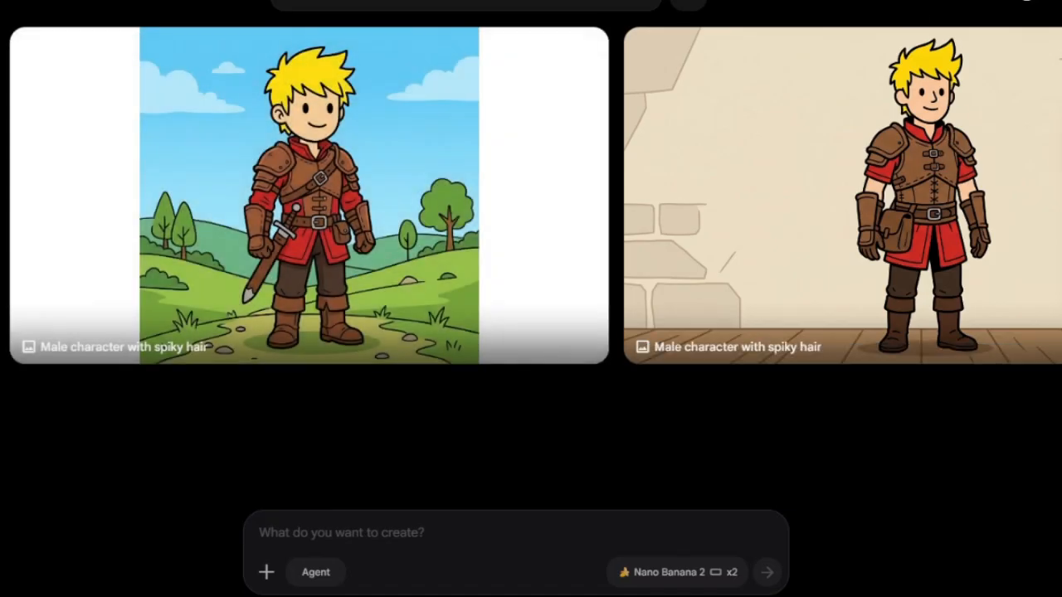
left_click(737, 347)
key("ctrl+a")
key("ctrl+v")
left_click(962, 377)
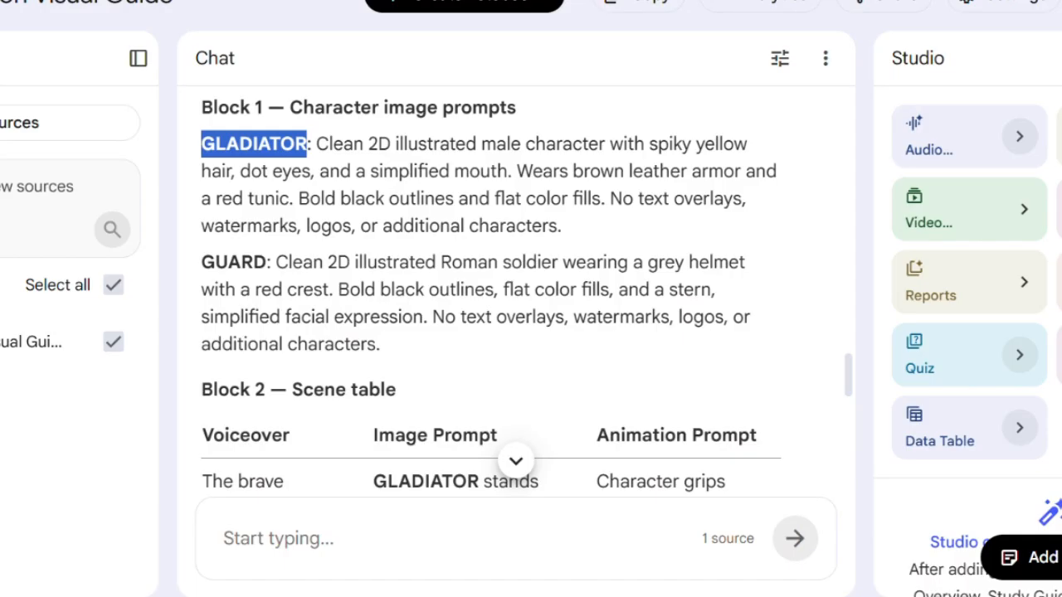
Step: Copy the GUARD prompt for the Roman soldier with a grey, red-crested helmet and generate its images in Google Flow
left_click_drag(277, 263, 402, 336)
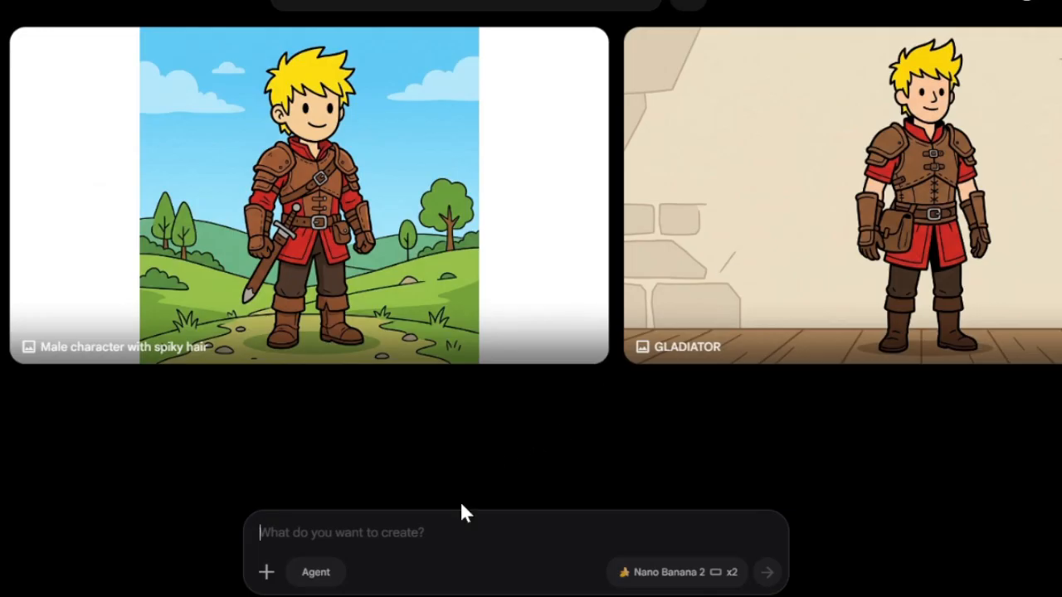
type("Clean 2D illustrated Roman soldier wearing a grey helmet with a red crest. Bold black outlines, flat color fills, and a stern, simplified facial expression. No text overlays, watermarks, logos, or additional characters.")
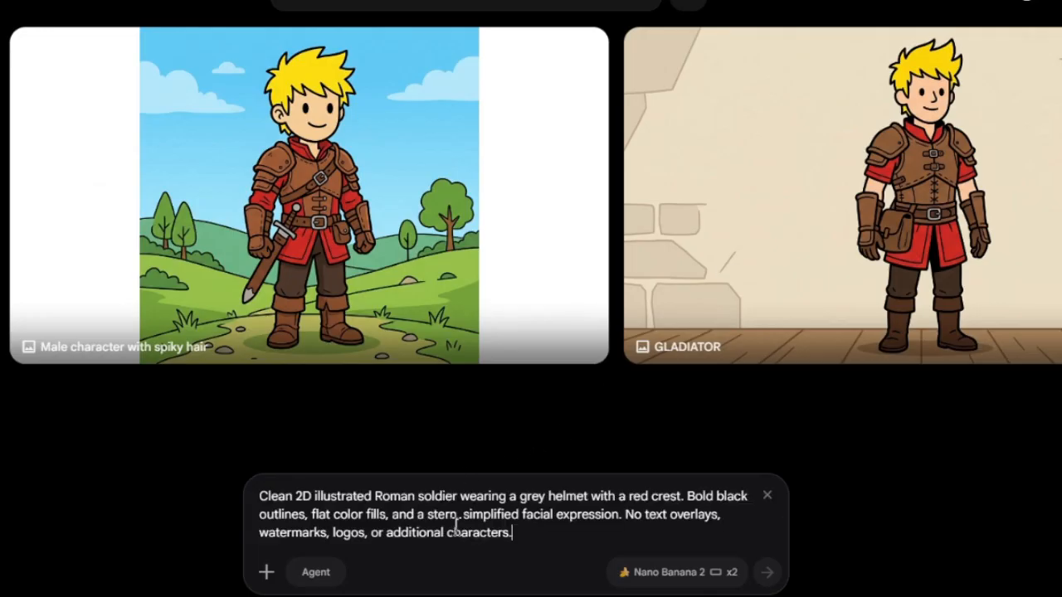
left_click(765, 572)
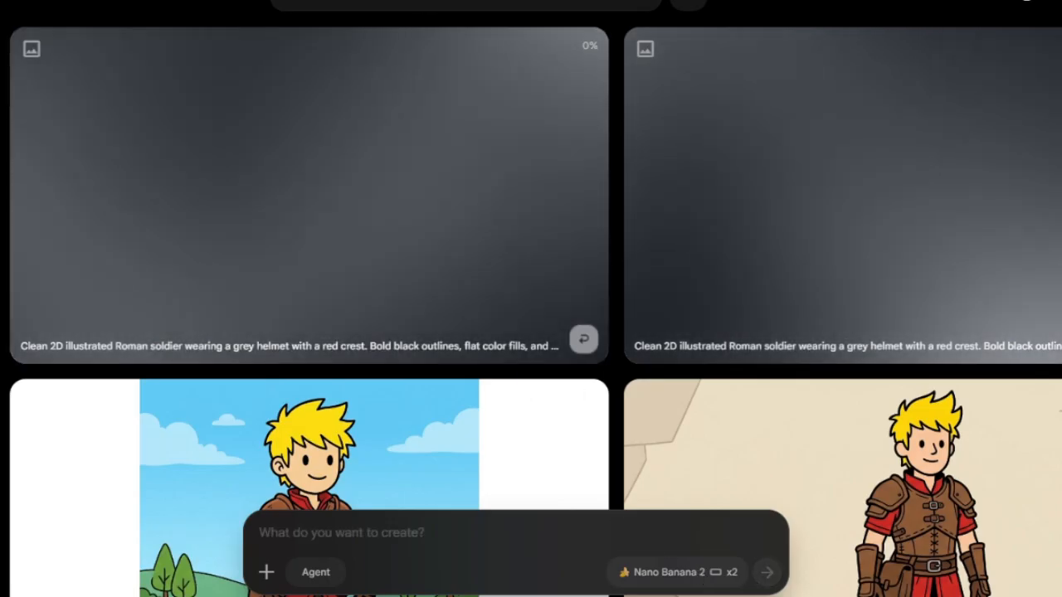
scroll(1057, 238, "down", 3)
scroll(1057, 238, "up", 3)
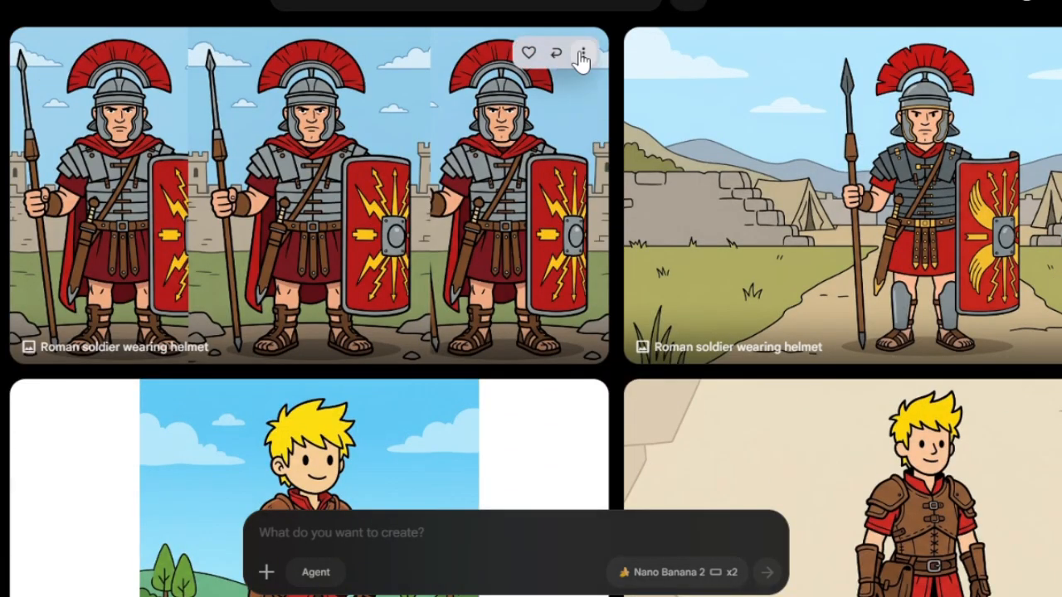
Step: Rename the image showing three Roman soldiers as "GUARD:", copying the name from the notebook reply
left_click(582, 57)
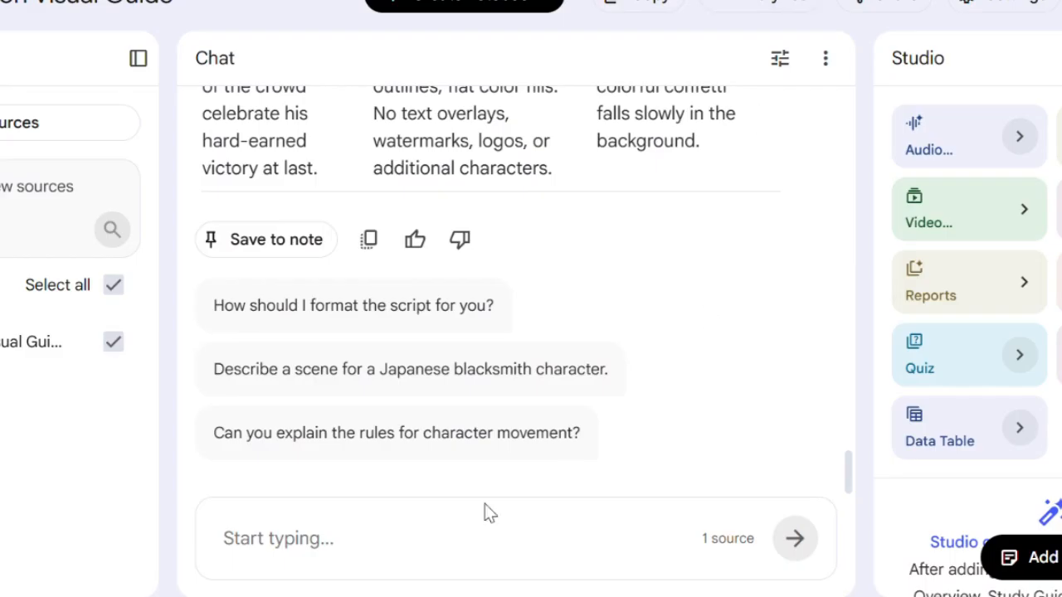
scroll(401, 289, "up", 10)
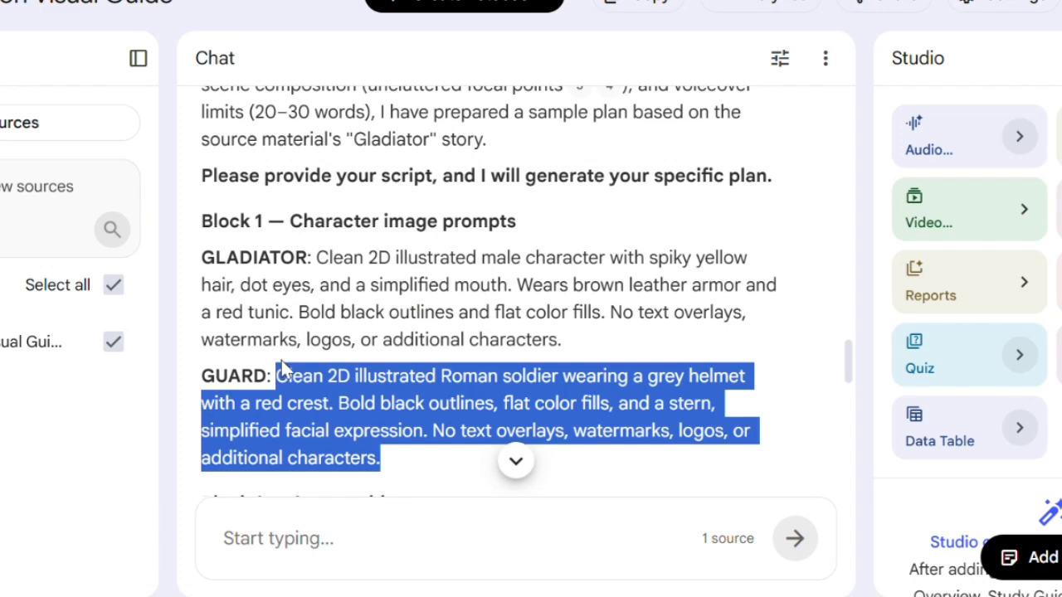
left_click(260, 378)
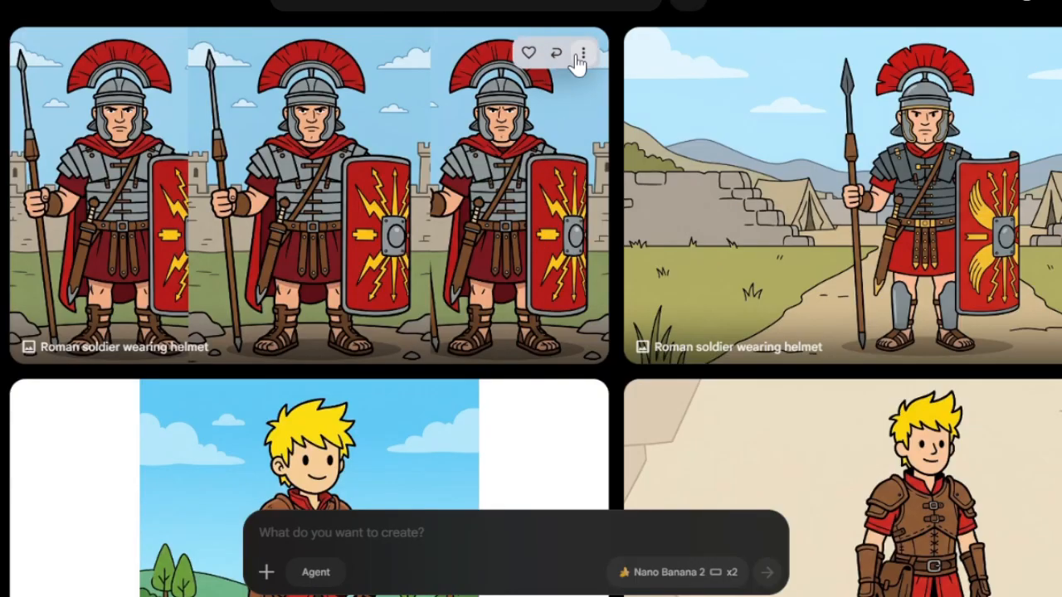
left_click(583, 55)
left_click(543, 289)
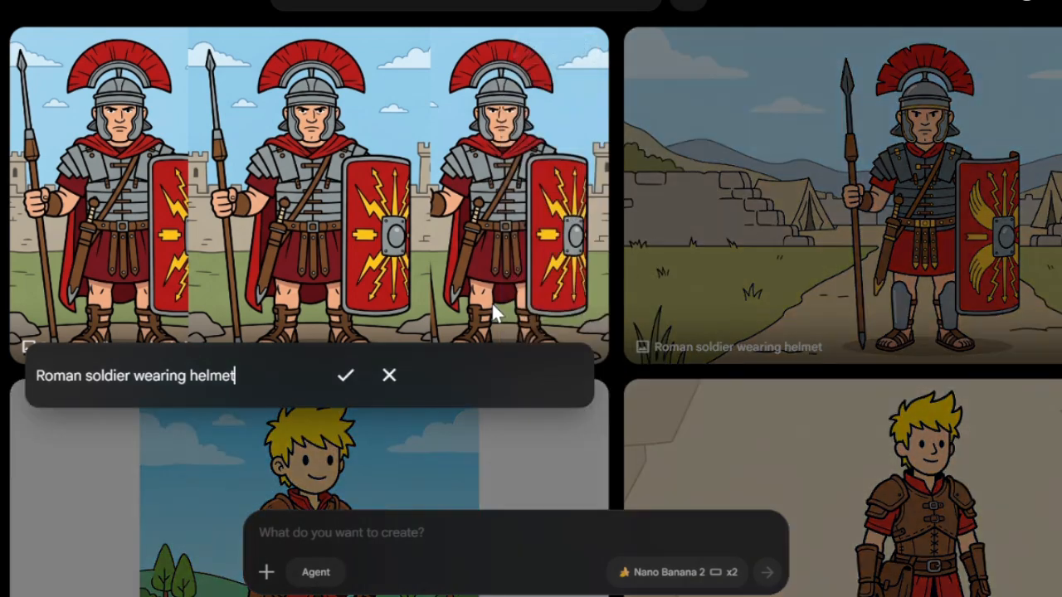
triple_click(251, 372)
type("GUARD:")
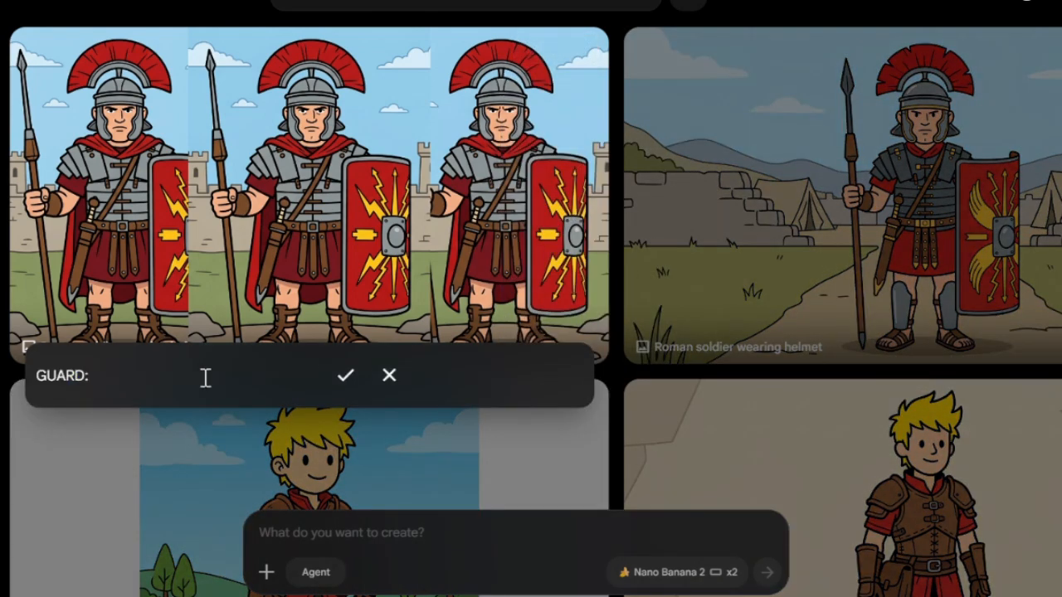
left_click(346, 377)
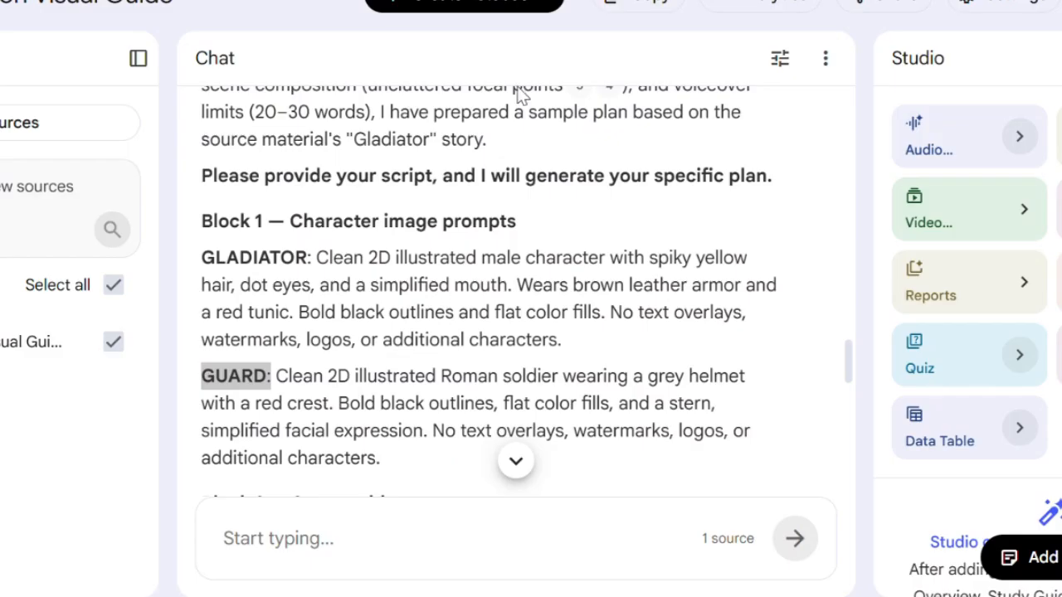
Step: Find the PROTAGONIST character prompt for the black-haired youth in a blue tunic in the notebook reply and generate its images in Google Flow
scroll(521, 96, "down", 5)
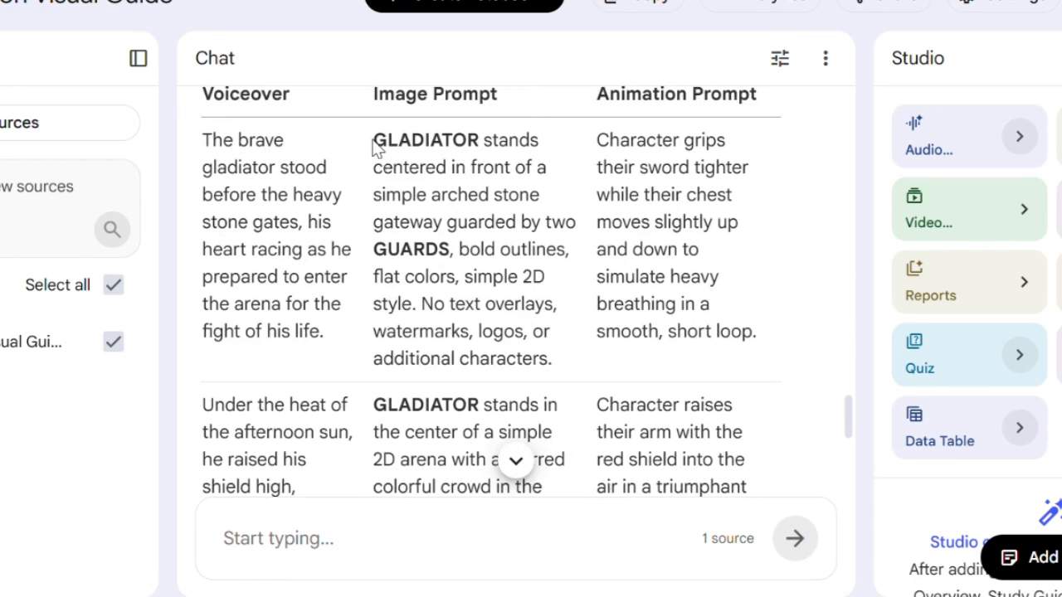
left_click_drag(404, 149, 561, 352)
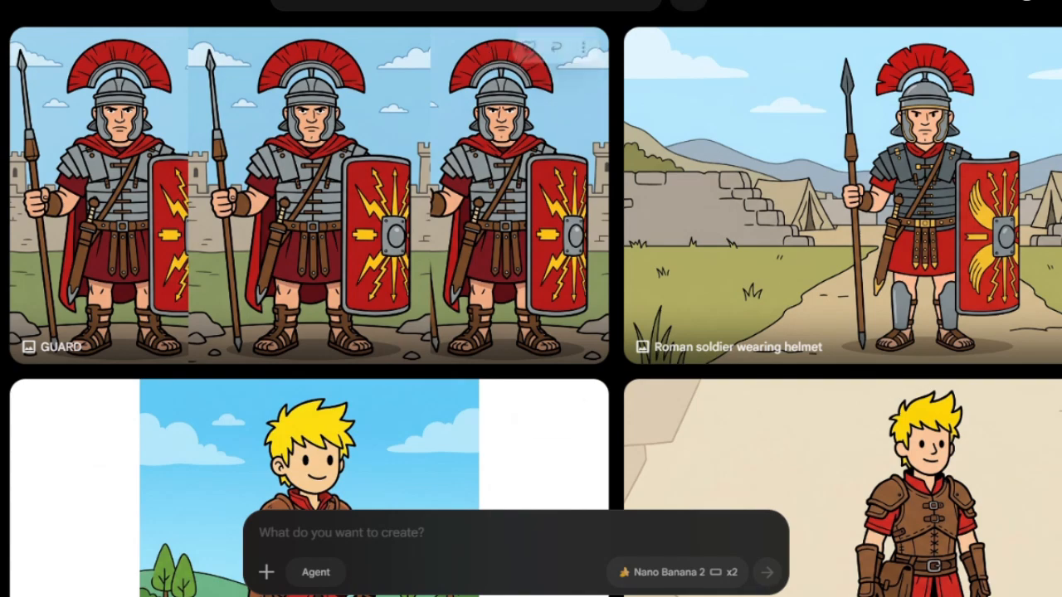
left_click(436, 540)
type("A clean 2D illustrated child/young adult with simple black hair, expressive dot eyes, and a small, simplified mouth. Wears a plain, flat-colored blue tunic or simple neutral clothing. Bold black outlines and semi-flat color fills. No text overlays, watermarks, logos, or additional characters")
left_click(766, 571)
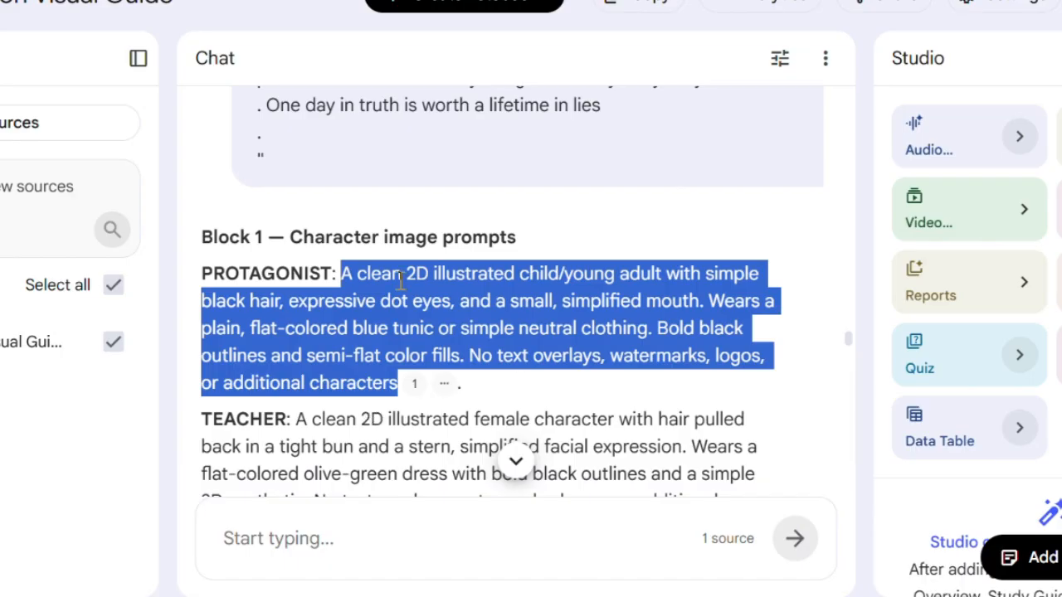
Step: Copy the TEACHER character prompt from the notebook reply and generate its images in Google Flow
scroll(401, 282, "down", 2)
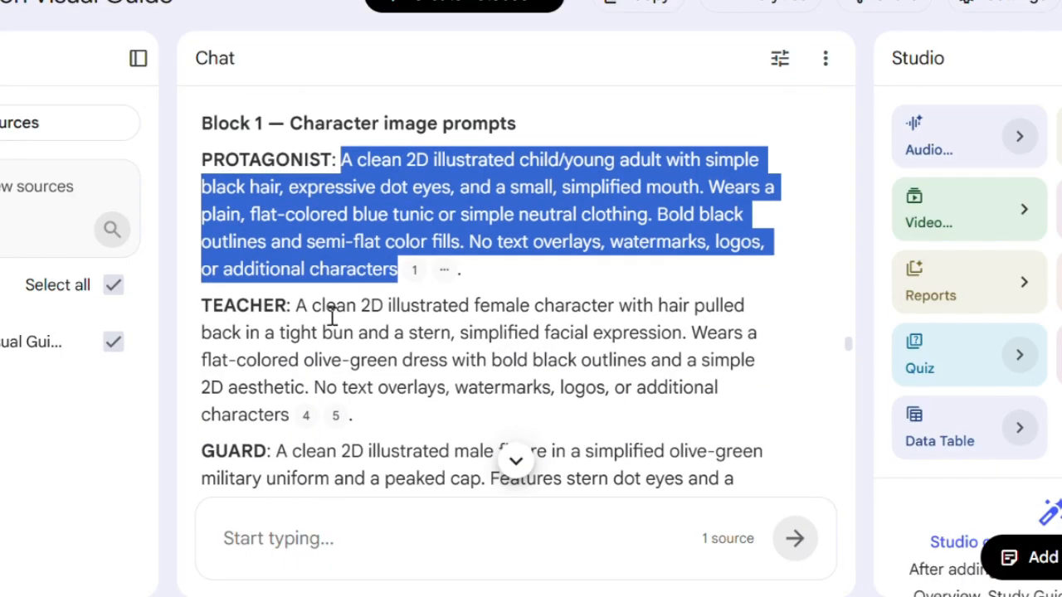
left_click(300, 309)
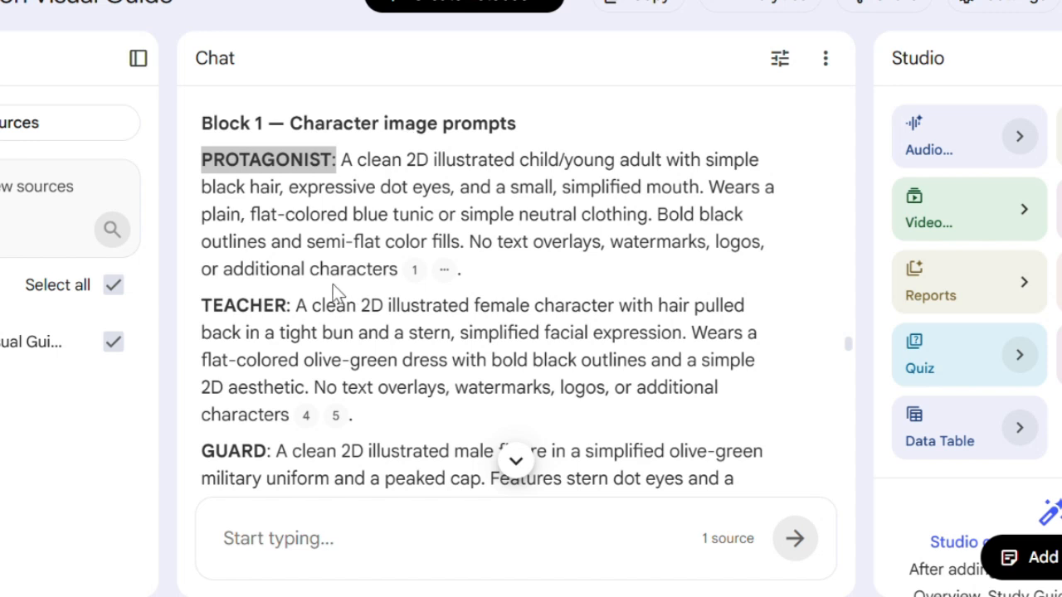
left_click_drag(295, 307, 300, 420)
key("ctrl+c")
mouse_move(300, 417)
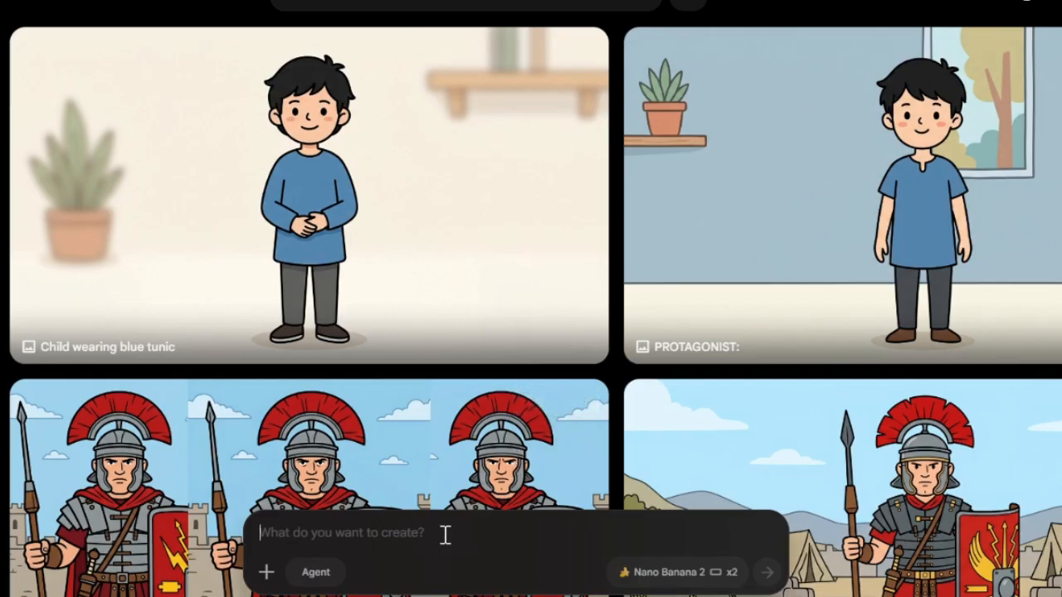
left_click(447, 535)
key("ctrl+v")
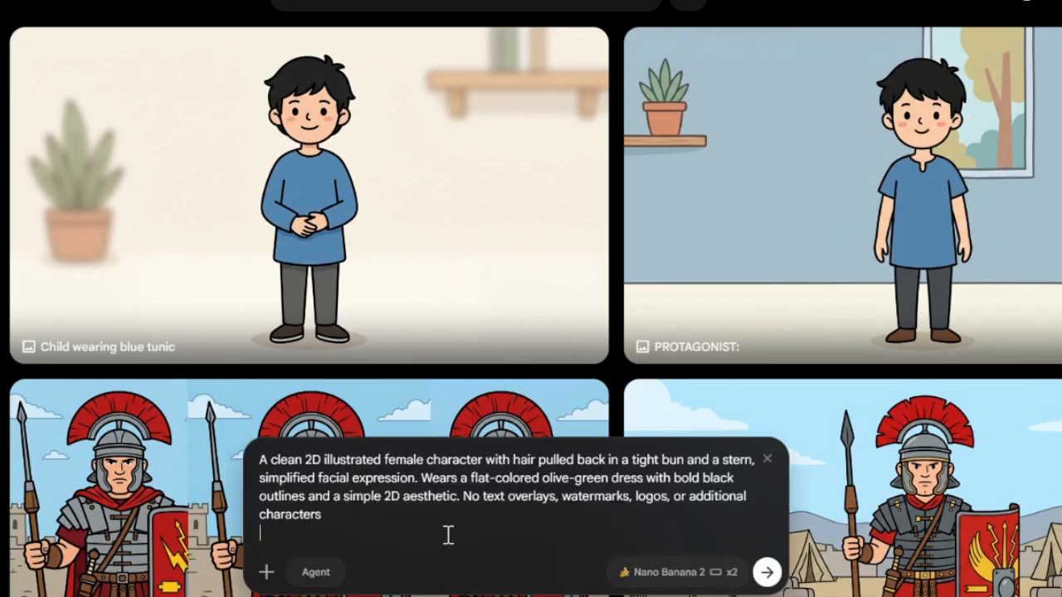
left_click(770, 572)
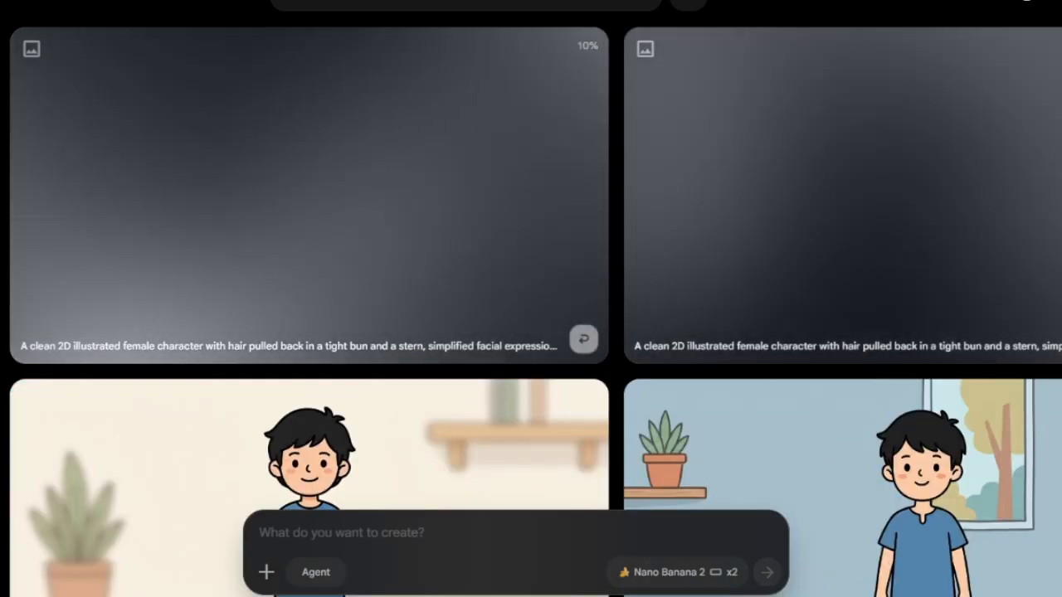
Step: Rename the close-up image of the woman in the short-sleeved olive-green dress as "teacher"
scroll(896, 213, "down", 13)
scroll(925, 209, "up", 13)
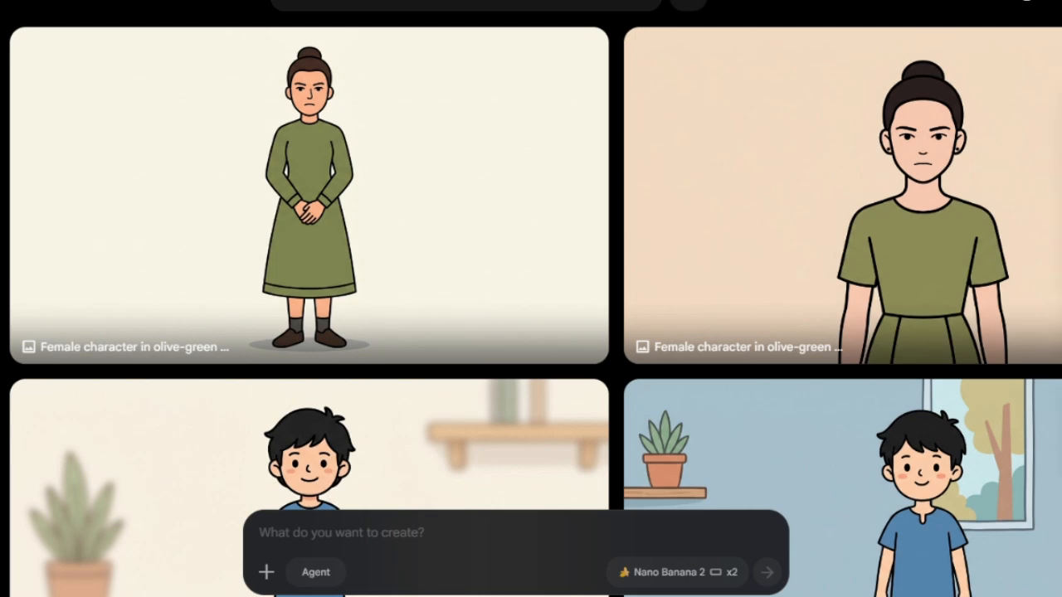
left_click(1059, 362)
key("ctrl+a")
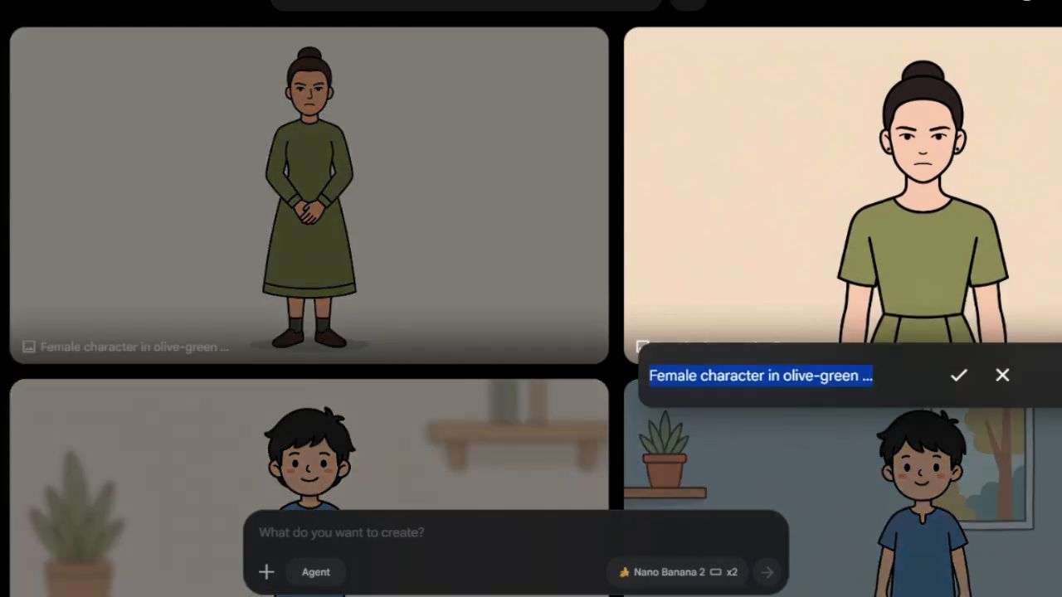
type("teacher")
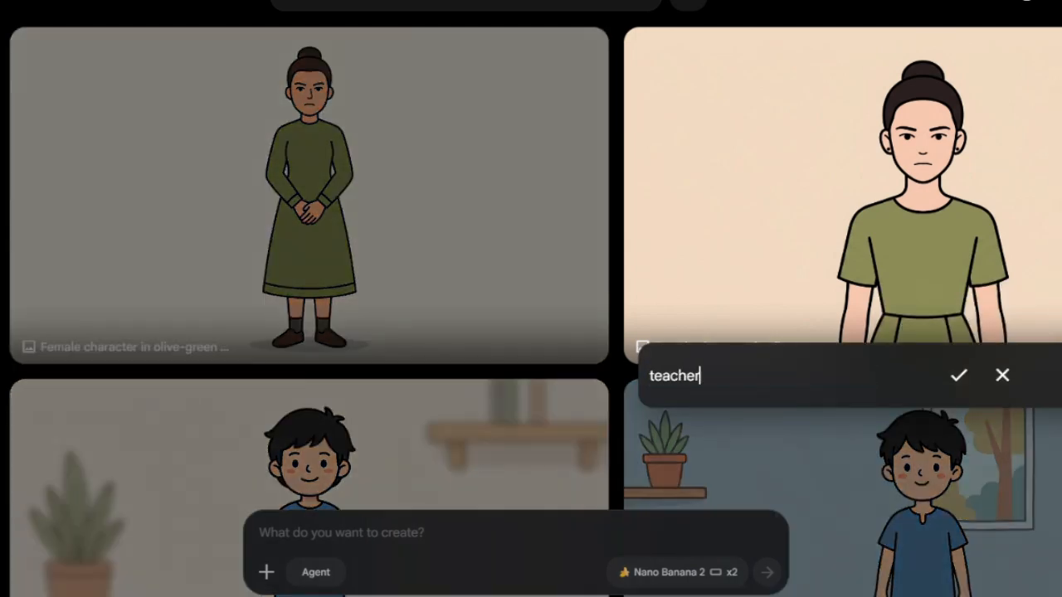
key("Return")
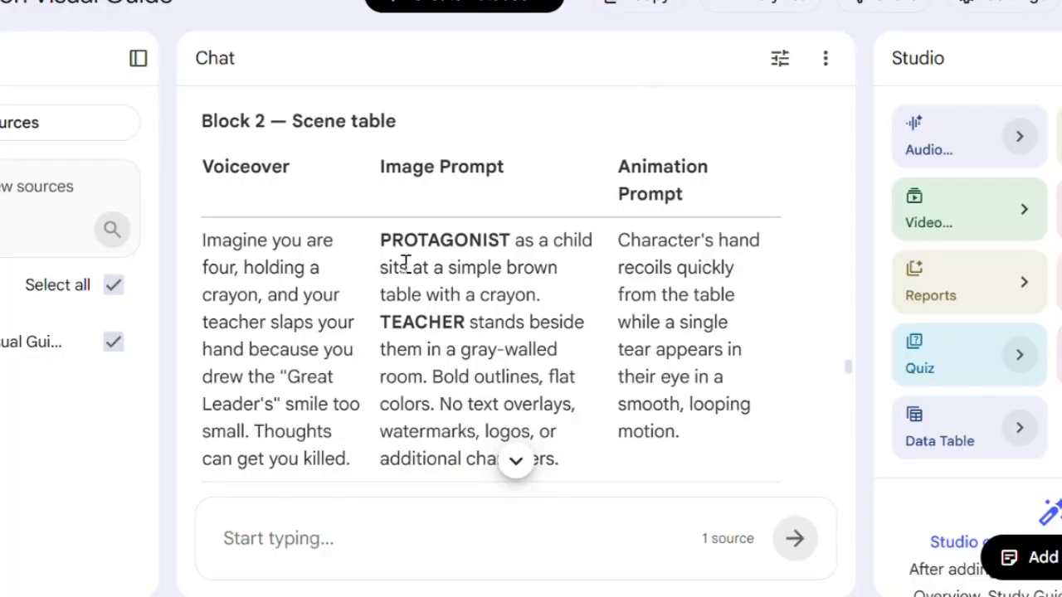
Step: Copy the first scene's image prompt, with the child at the table holding a crayon, from the notebook into the Google Flow prompt
triple_click(402, 167)
left_click(438, 254)
left_click_drag(379, 239, 564, 239)
key("ctrl+c")
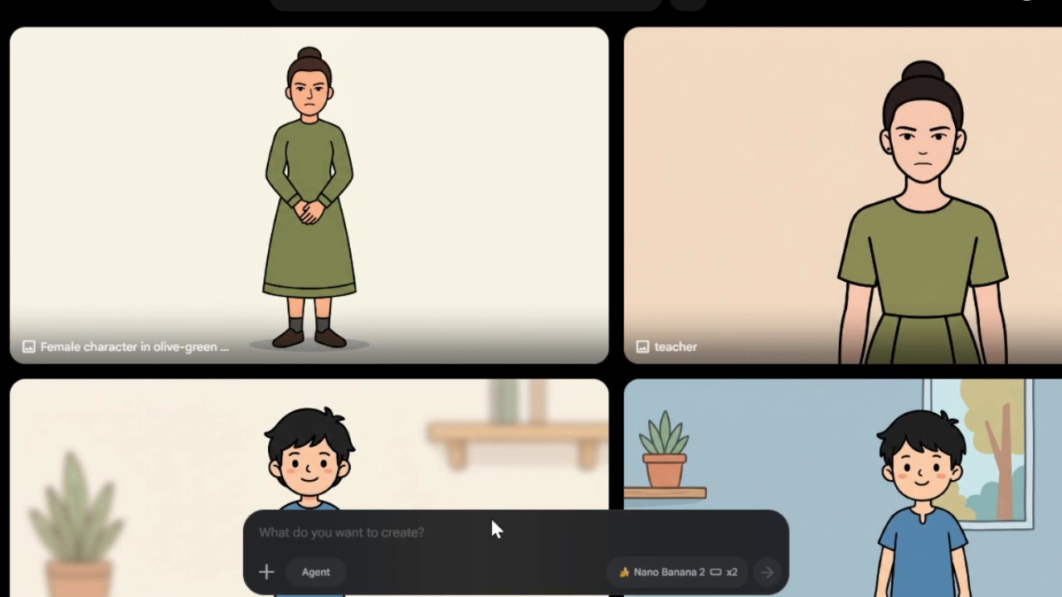
left_click(495, 531)
key("ctrl+v")
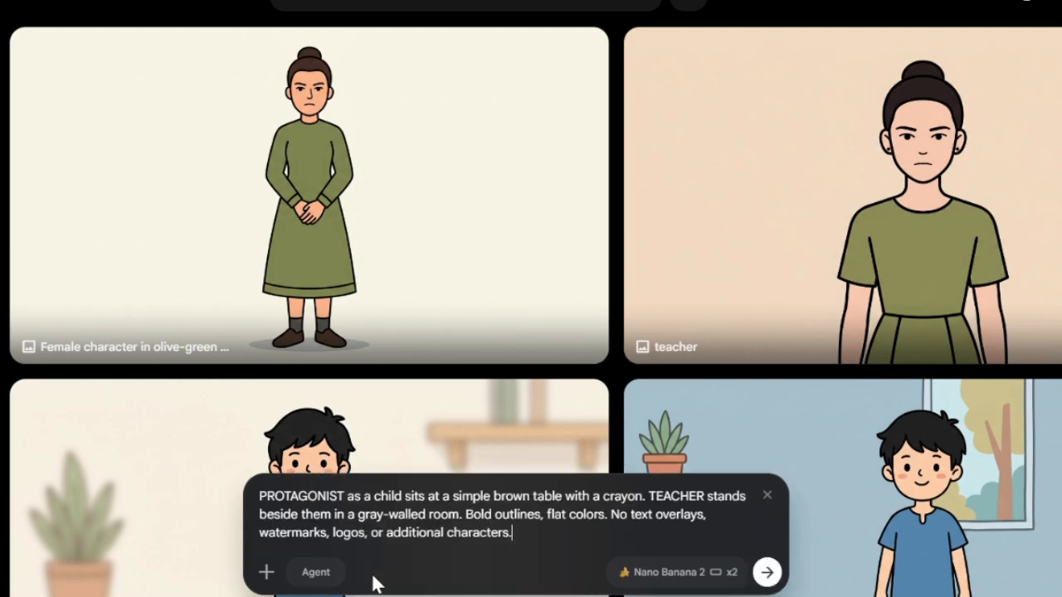
Step: Attach the PROTAGONIST: and teacher images to the crayon scene prompt as references and generate the scene images
left_click(266, 573)
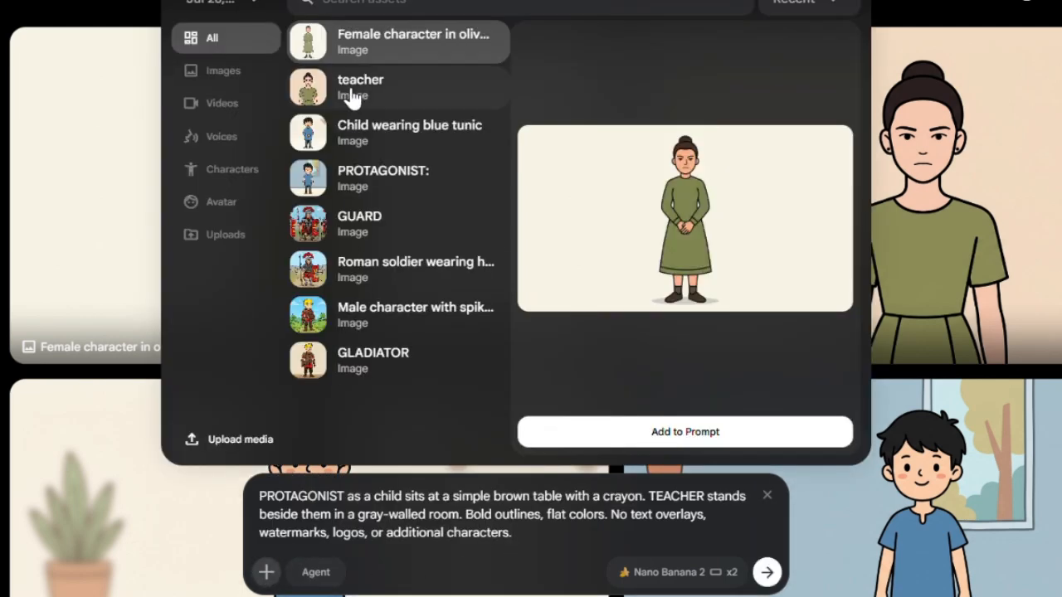
left_click(358, 135)
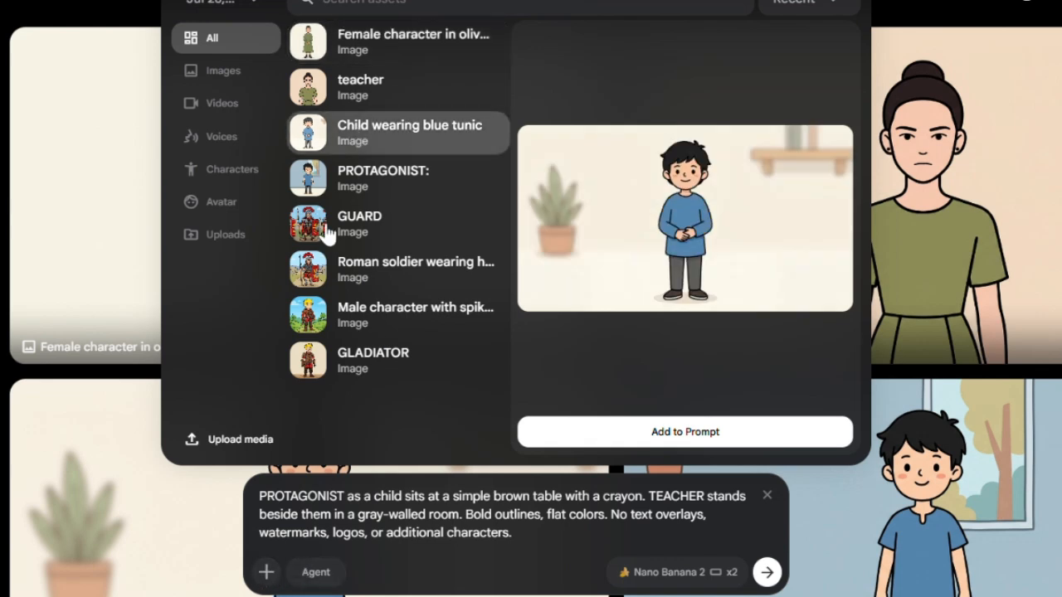
left_click(324, 190)
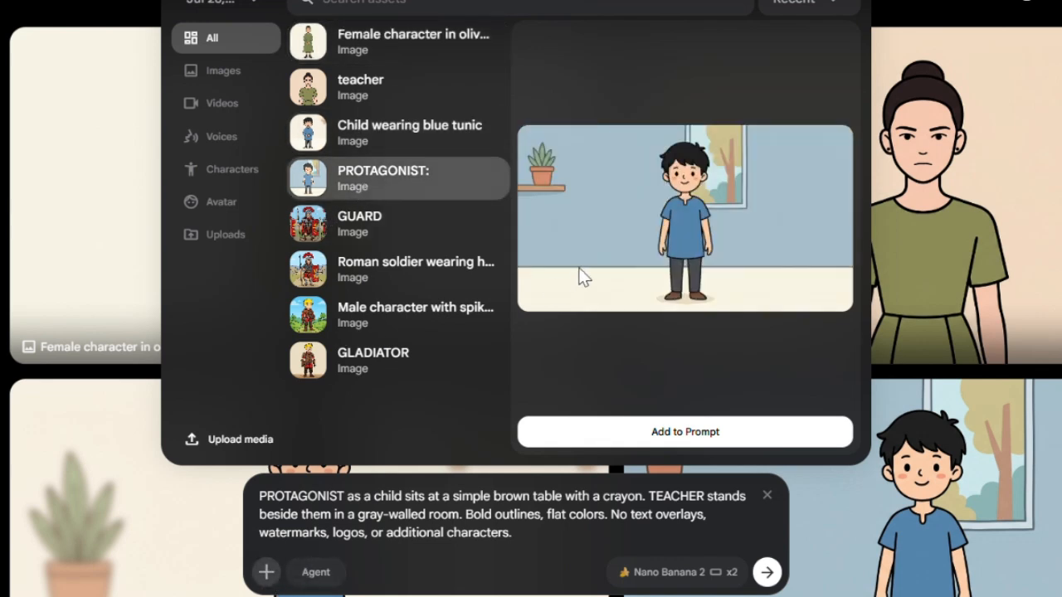
left_click_drag(666, 278, 346, 564)
left_click(266, 571)
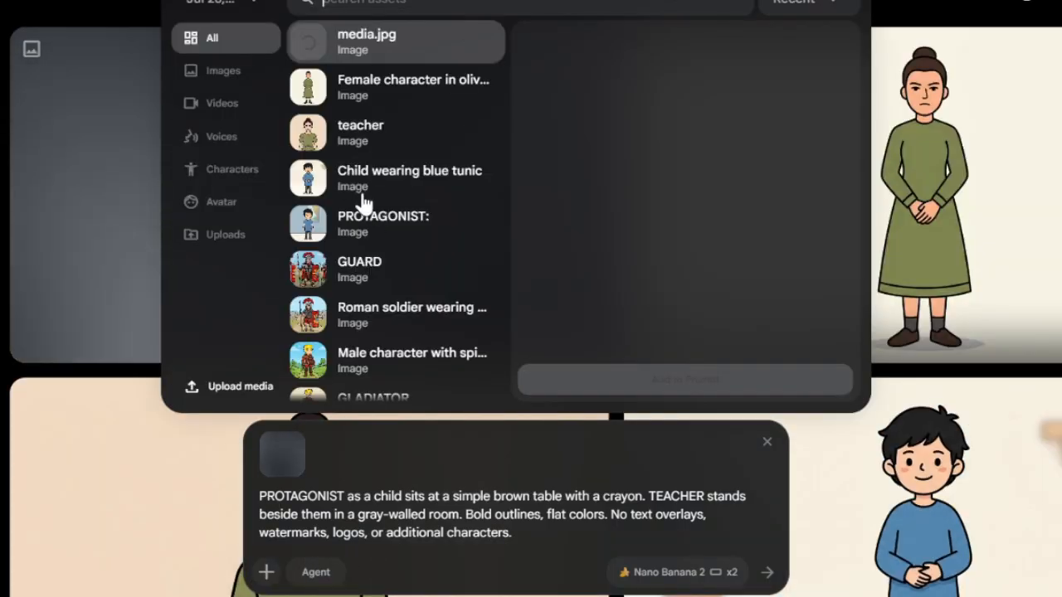
left_click(378, 147)
left_click_drag(635, 296, 531, 578)
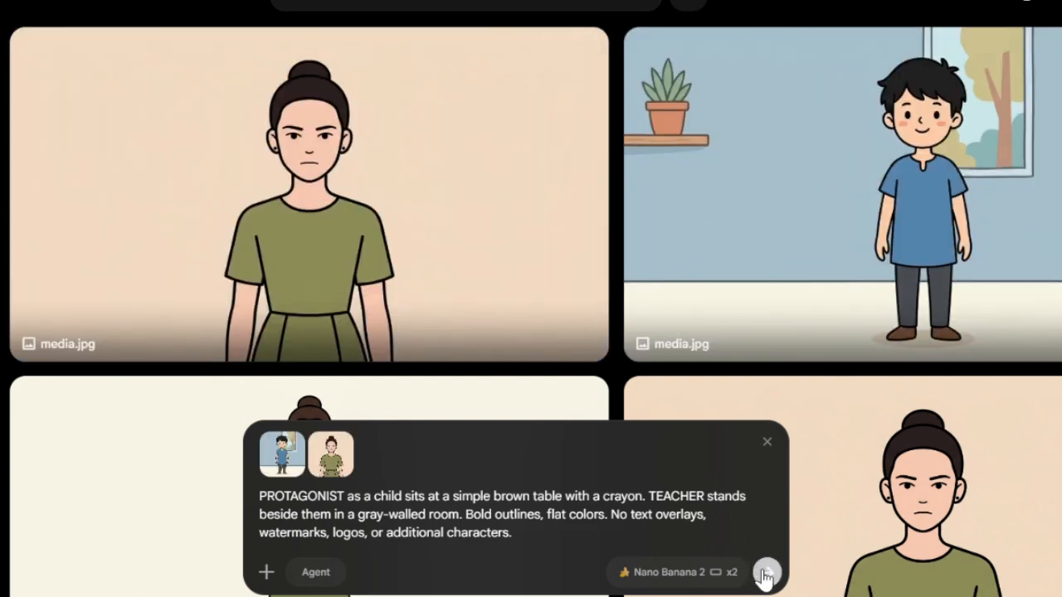
left_click(766, 575)
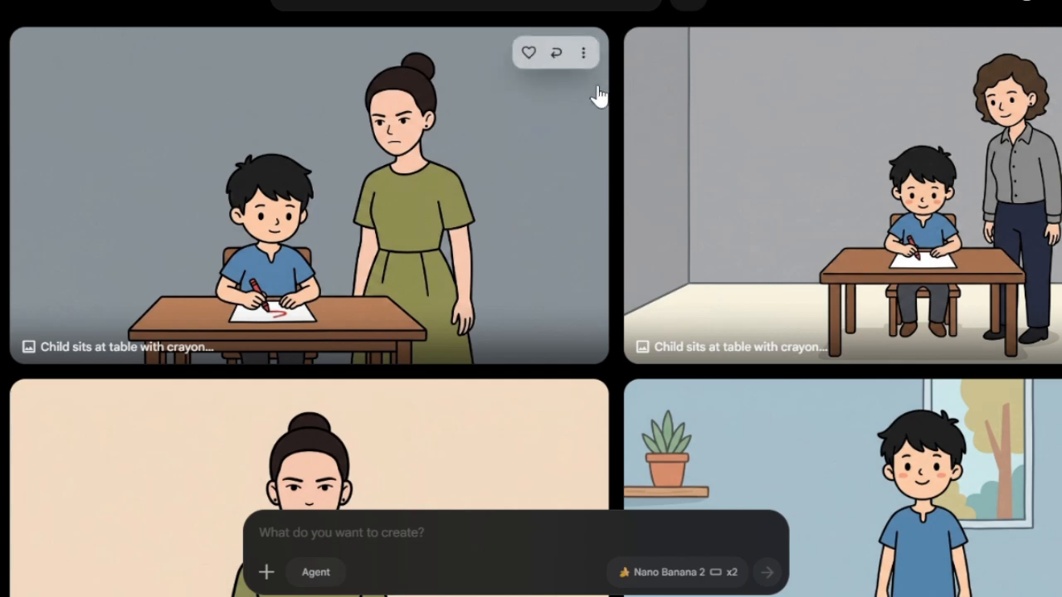
Step: Reuse the prompt of the scene image with the olive-dressed teacher without its two reference images, and rename that image "PROTAGONIST teacher"
left_click(556, 51)
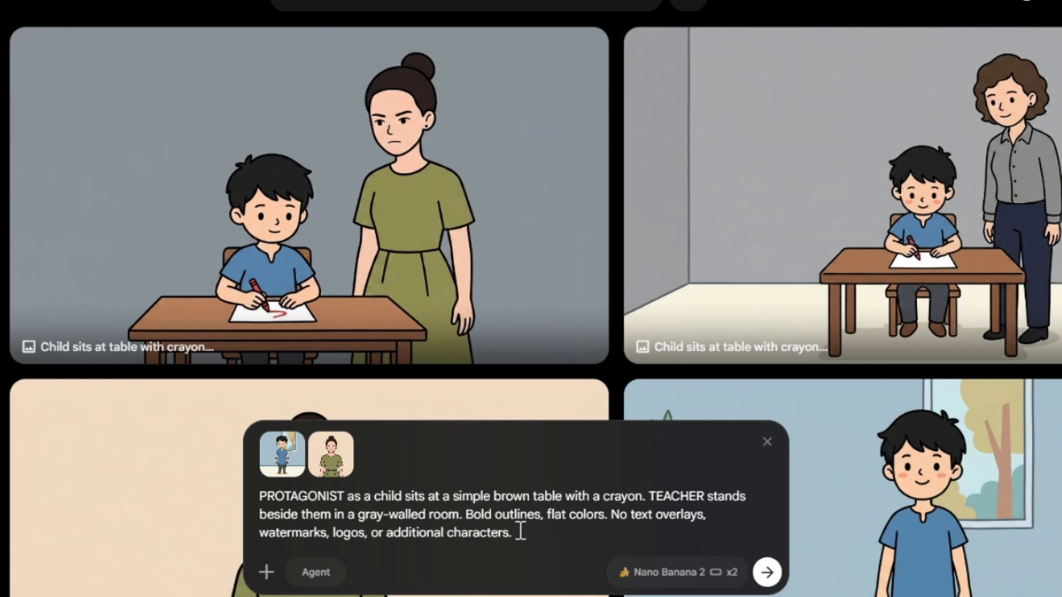
left_click(345, 450)
left_click(282, 453)
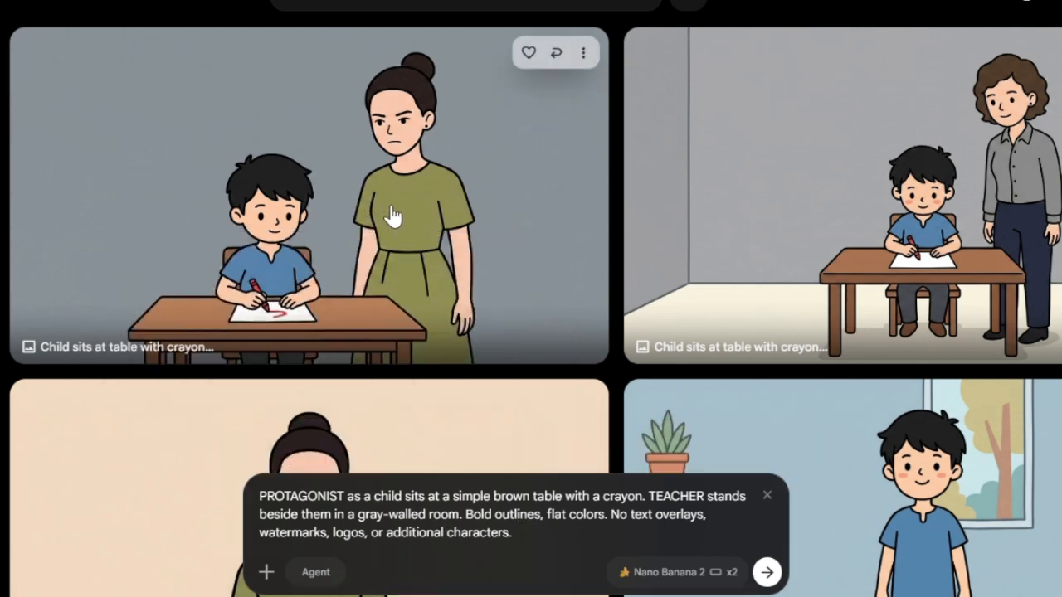
key("Return")
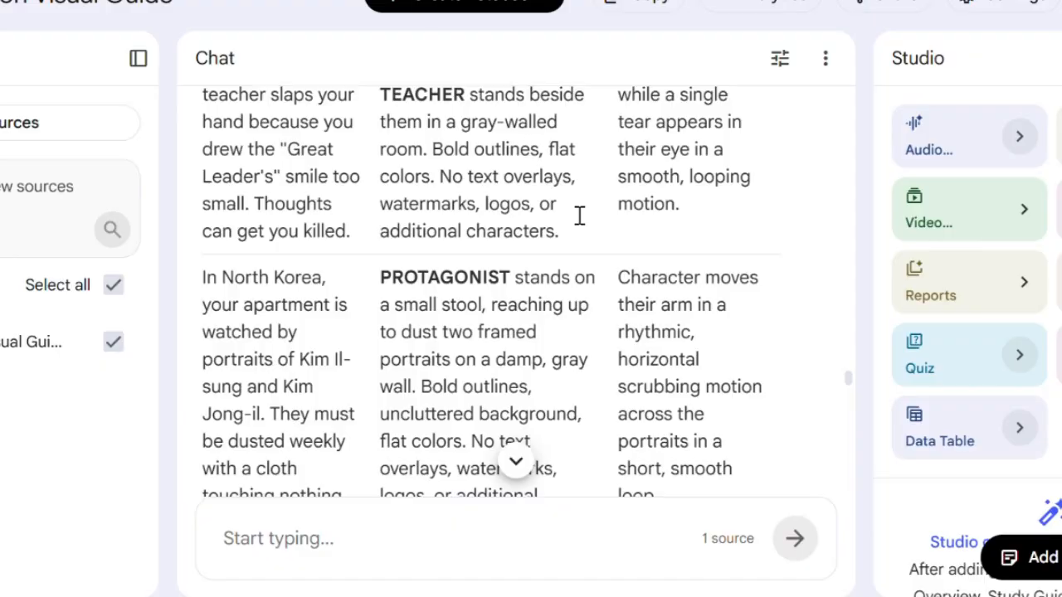
Step: Copy the portrait-dusting scene's animation prompt from the notebook's scene table into the Google Flow video prompt
scroll(673, 265, "down", 2)
left_click_drag(618, 166, 715, 372)
left_click(640, 285)
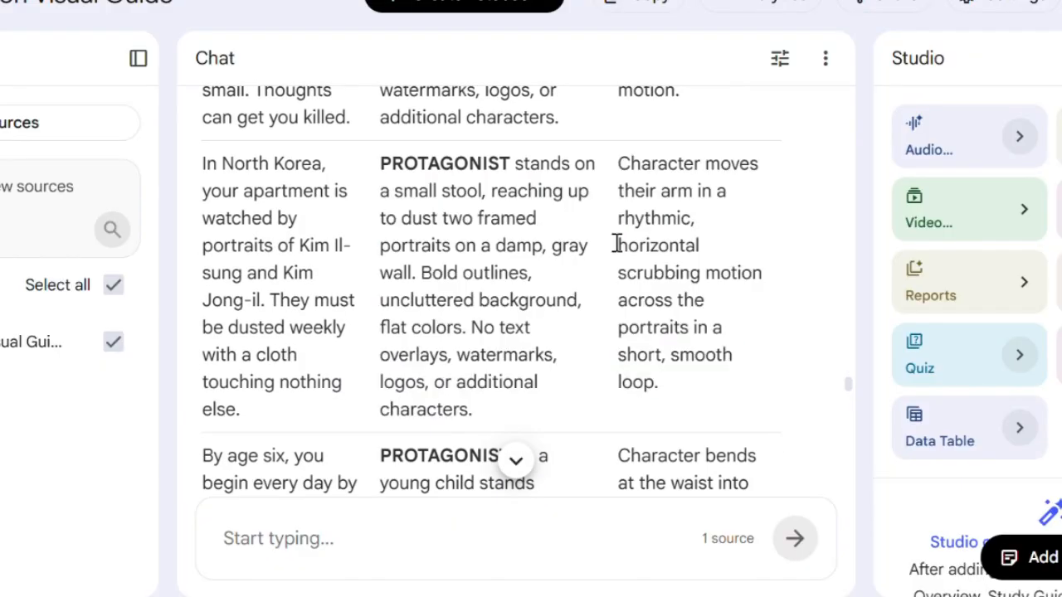
left_click_drag(618, 164, 742, 390)
key("ctrl+c")
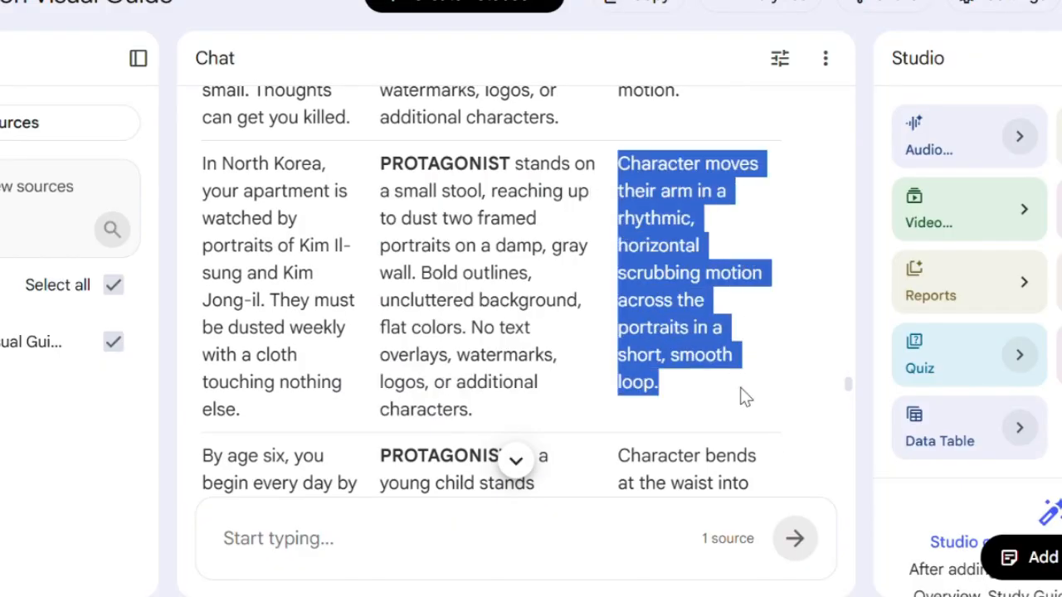
scroll(738, 351, "down", 8)
scroll(610, 269, "down", 2)
scroll(611, 277, "up", 7)
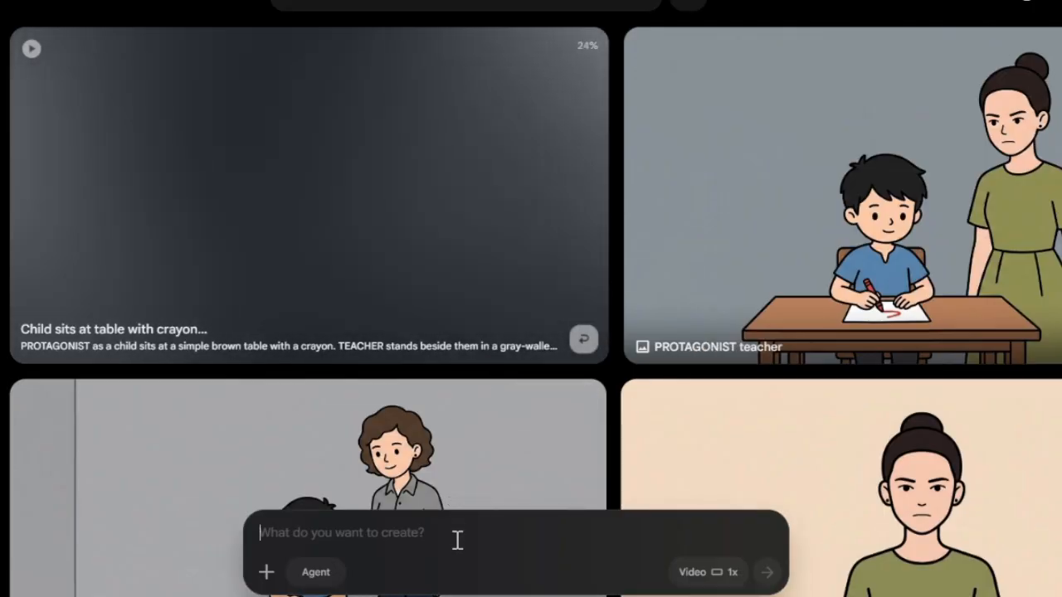
key("ctrl+v")
Step: Look through the project's images in Google Flow and the scene rows of the notebook's scene table
scroll(630, 230, "down", 5)
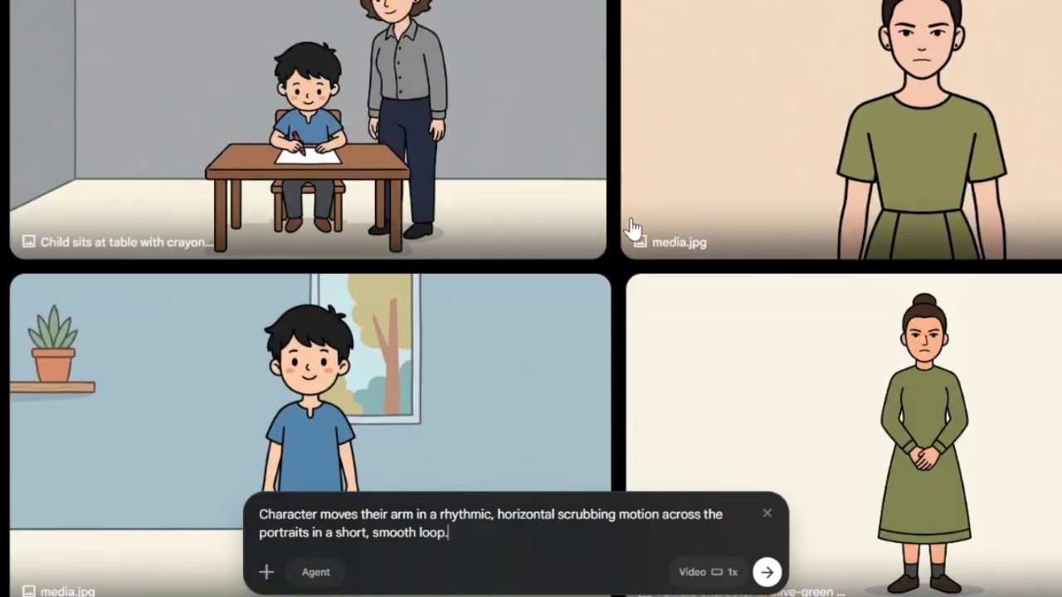
scroll(630, 230, "up", 5)
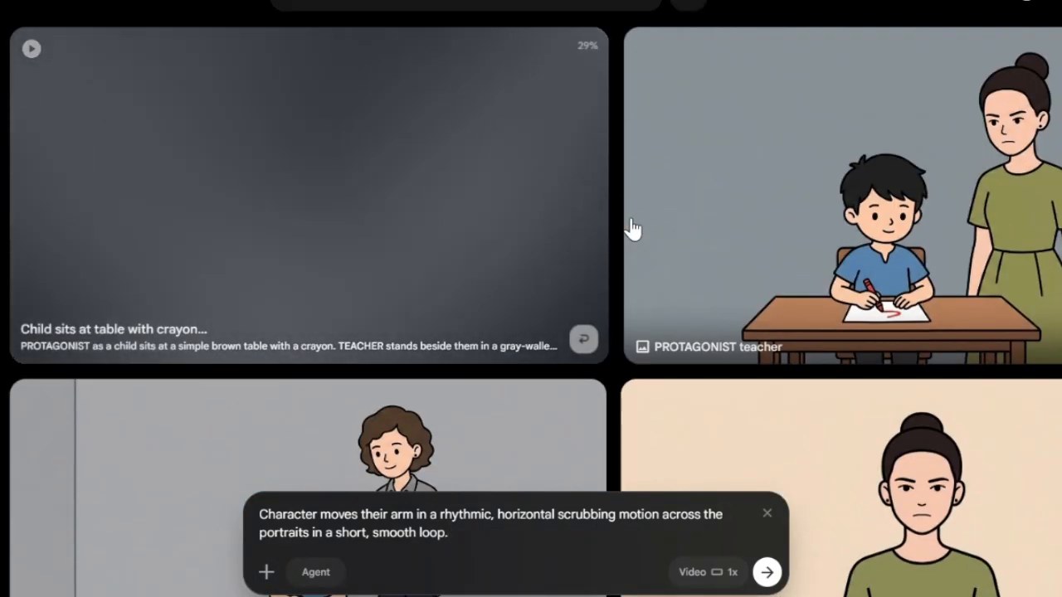
scroll(631, 230, "down", 10)
scroll(630, 230, "down", 2)
scroll(631, 230, "up", 5)
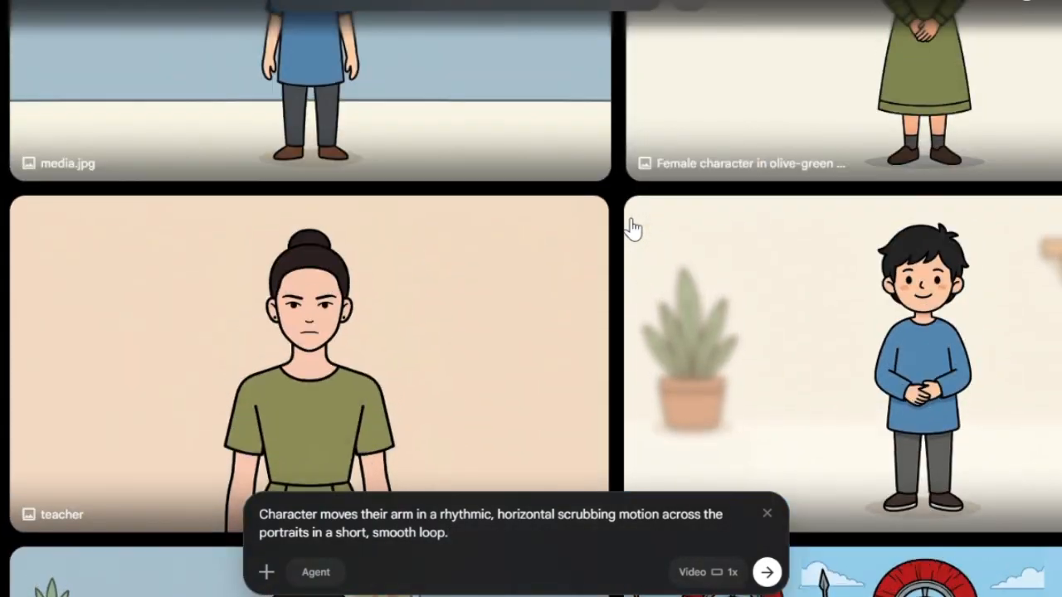
scroll(630, 230, "up", 10)
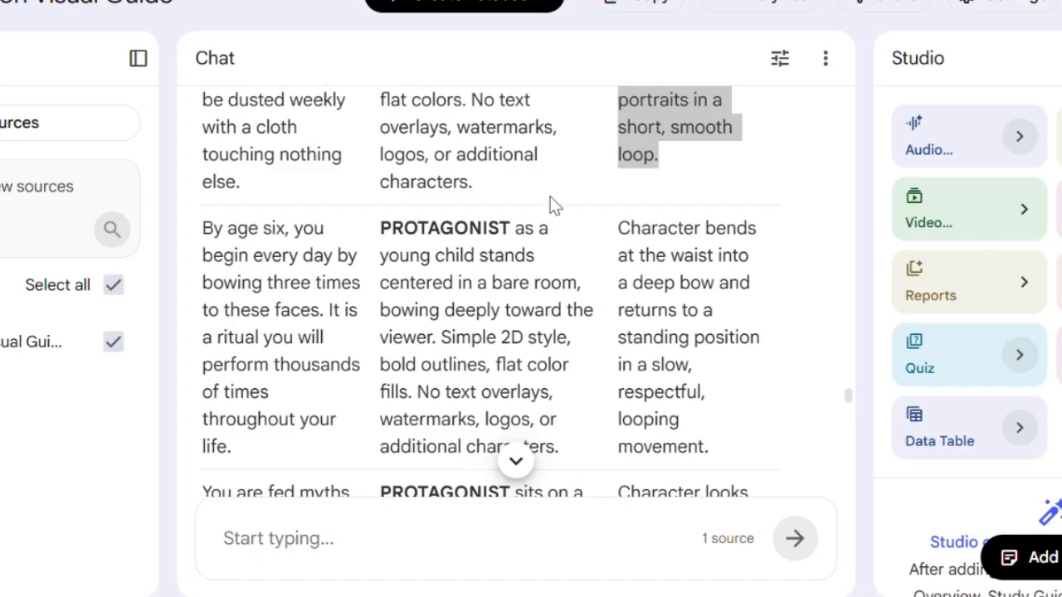
scroll(554, 205, "down", 15)
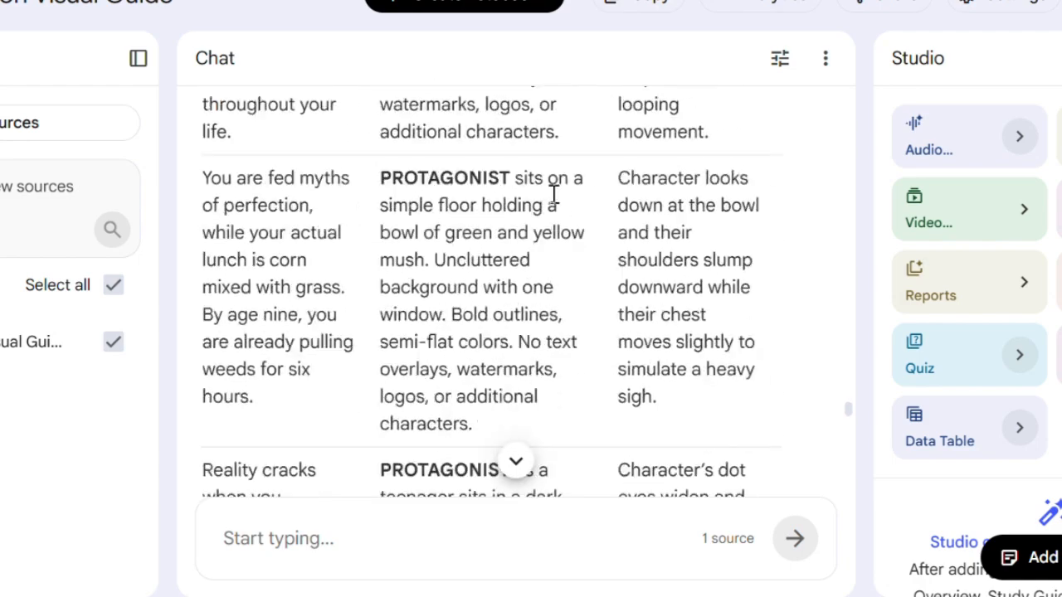
scroll(554, 194, "up", 10)
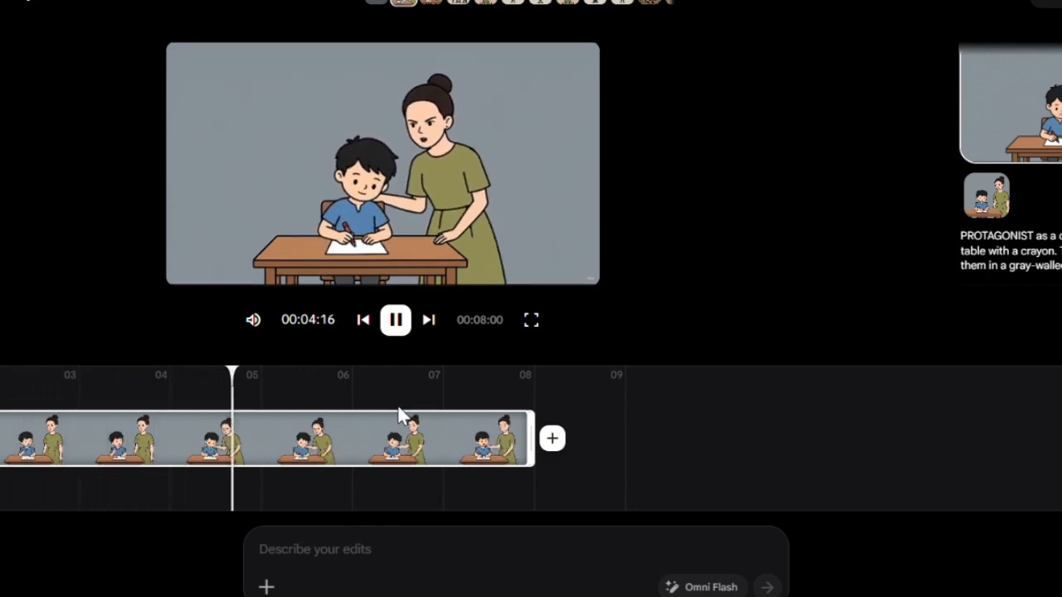
Step: Review the crayon scene video and the portrait-scrubbing video in Google Flow
left_click(399, 326)
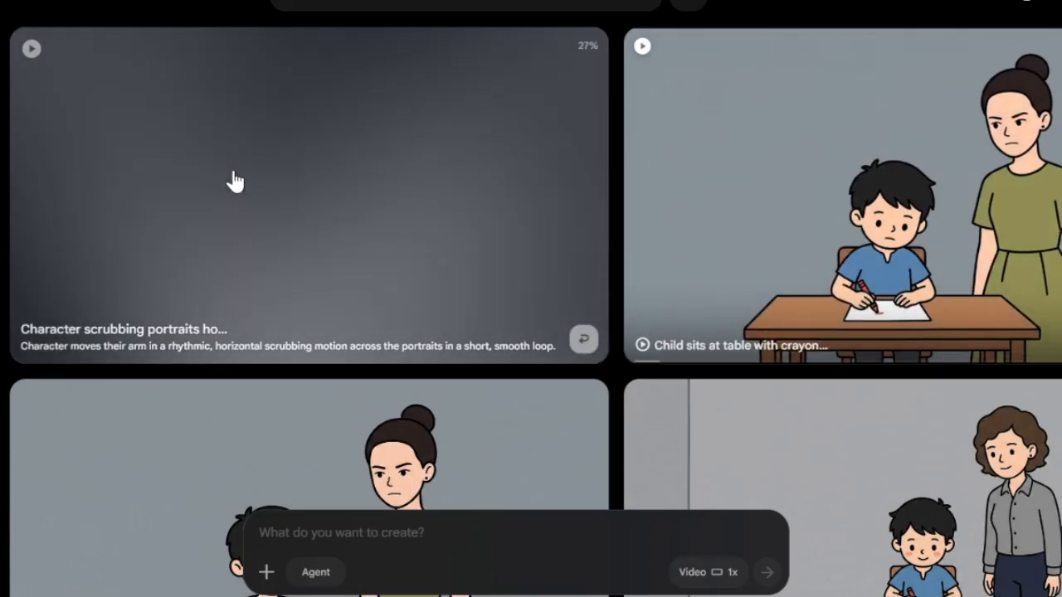
left_click(228, 176)
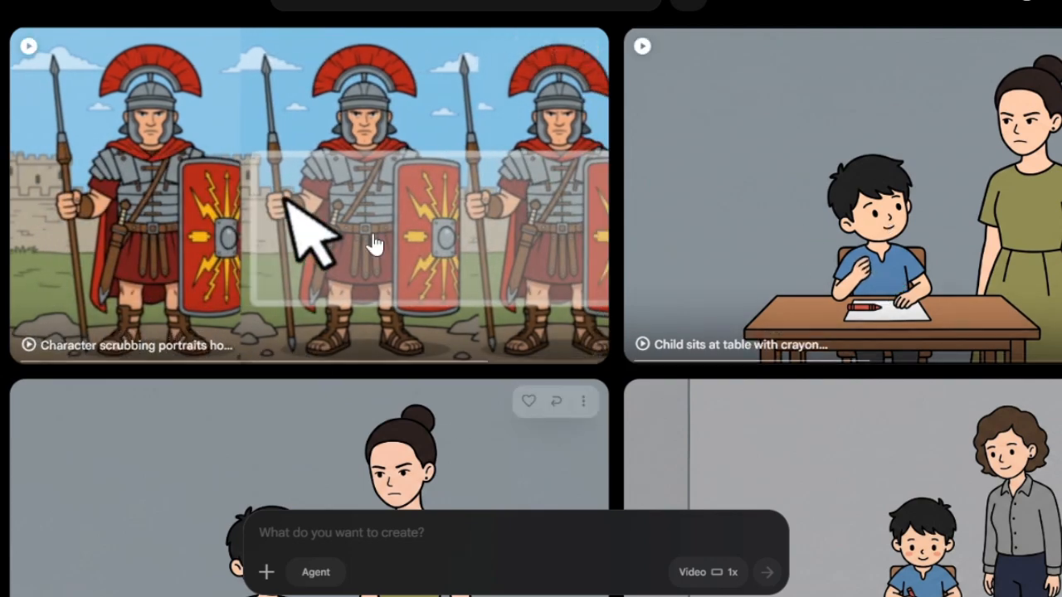
scroll(501, 207, "down", 5)
scroll(504, 205, "up", 5)
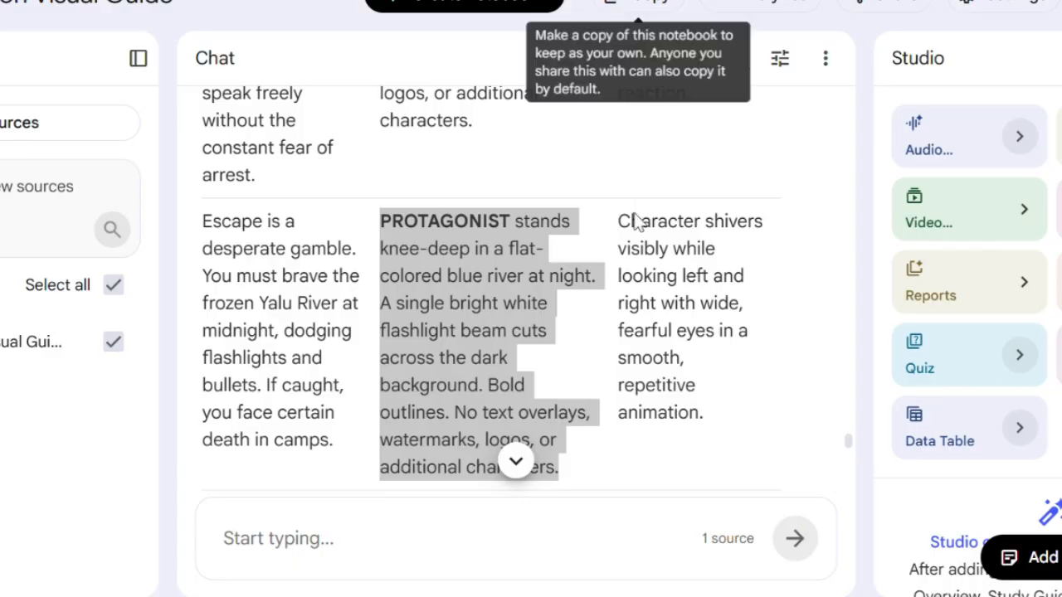
Step: Generate one 16:9 Veo 3.1 - Lite video from the night river image using the notebook's shivering-character animation prompt, and review the clip
left_click_drag(621, 220, 705, 422)
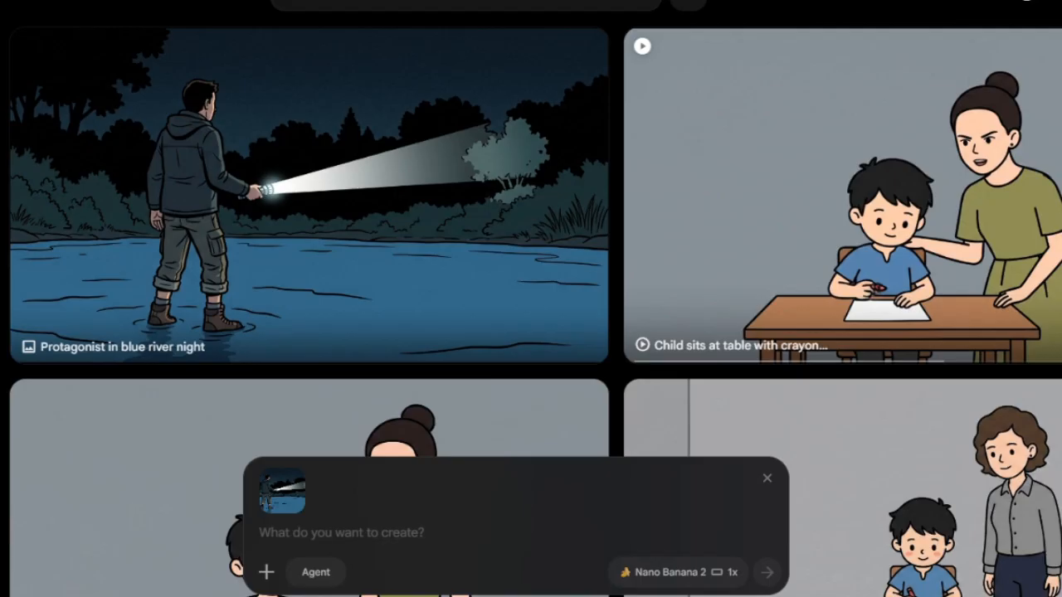
type("Character shivers visibly while looking left and right with wide, fearful eyes in a smooth, repetitive animation.")
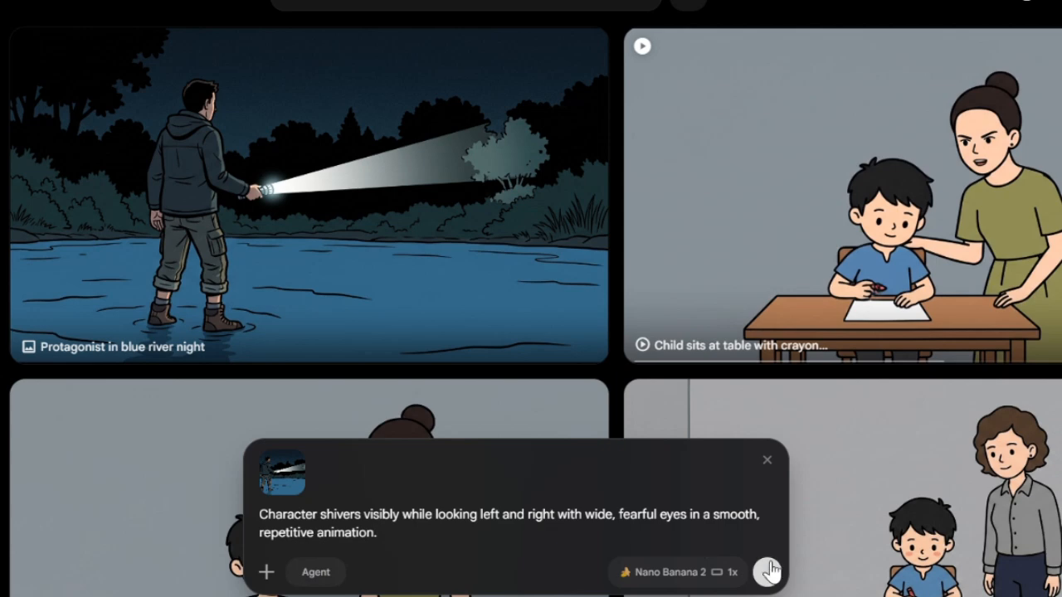
left_click(720, 574)
left_click(694, 357)
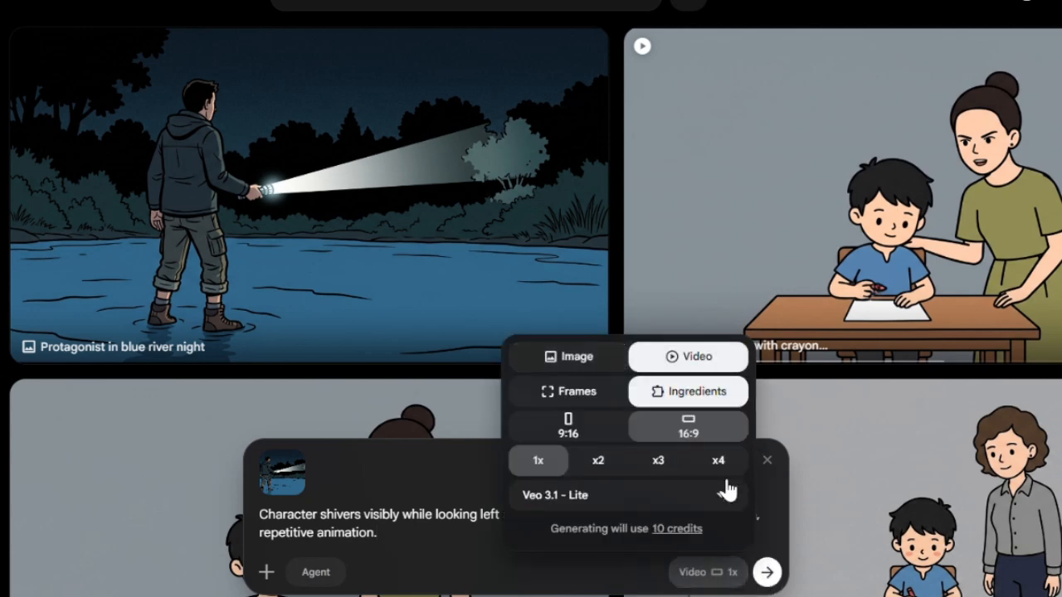
left_click(763, 572)
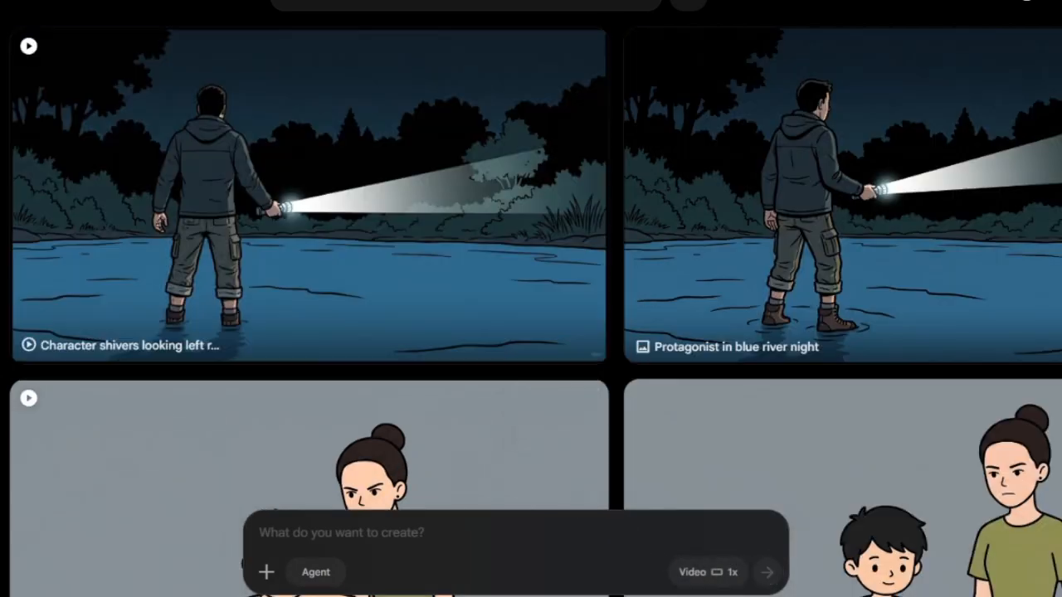
left_click(302, 104)
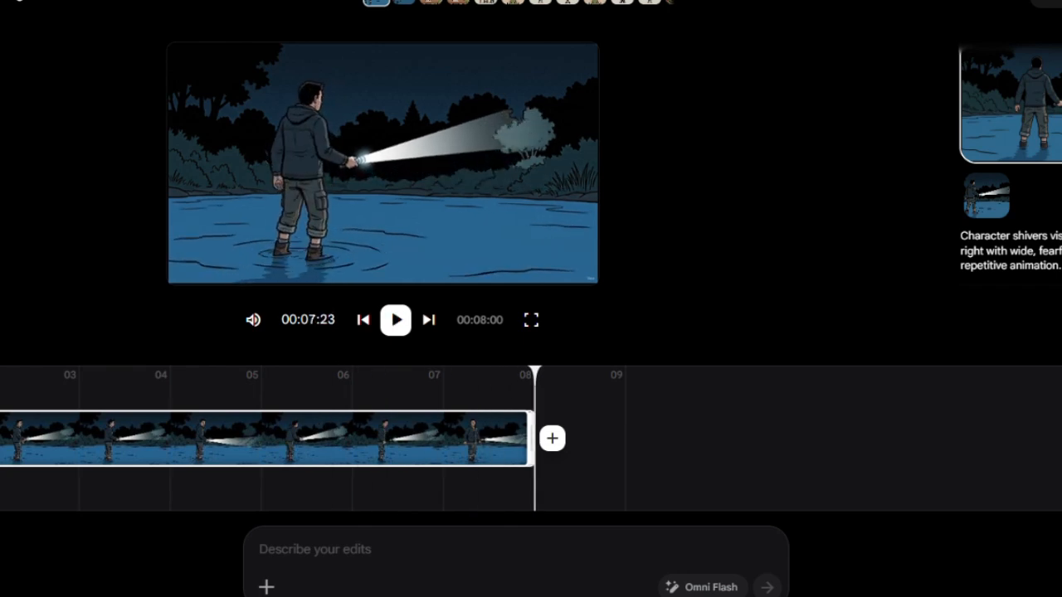
left_click(19, 2)
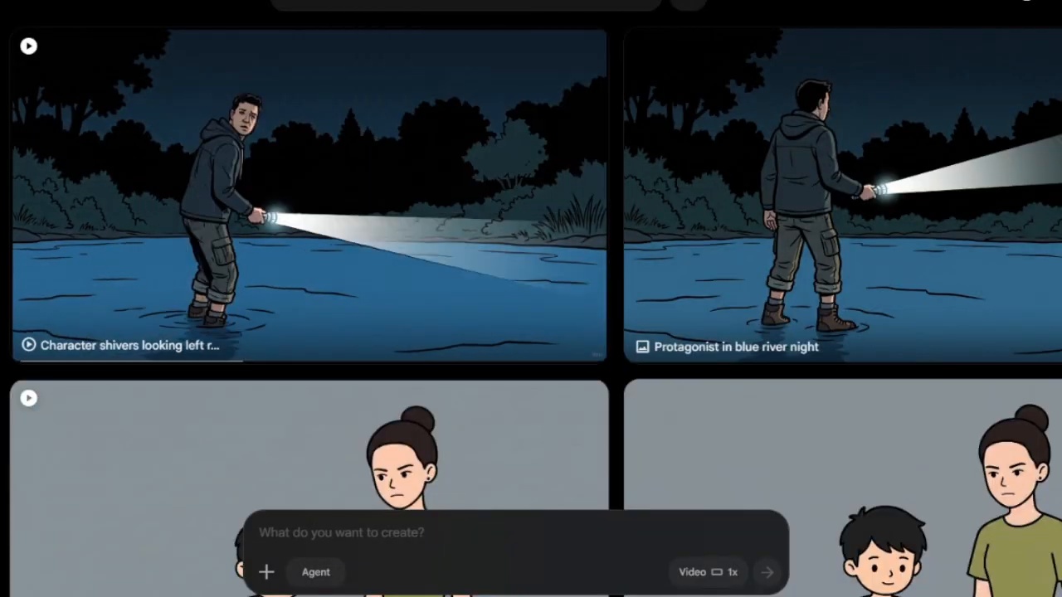
Step: Download the video of the child at the table with a crayon in 720p original size
scroll(530, 299, "down", 3)
left_click(583, 177)
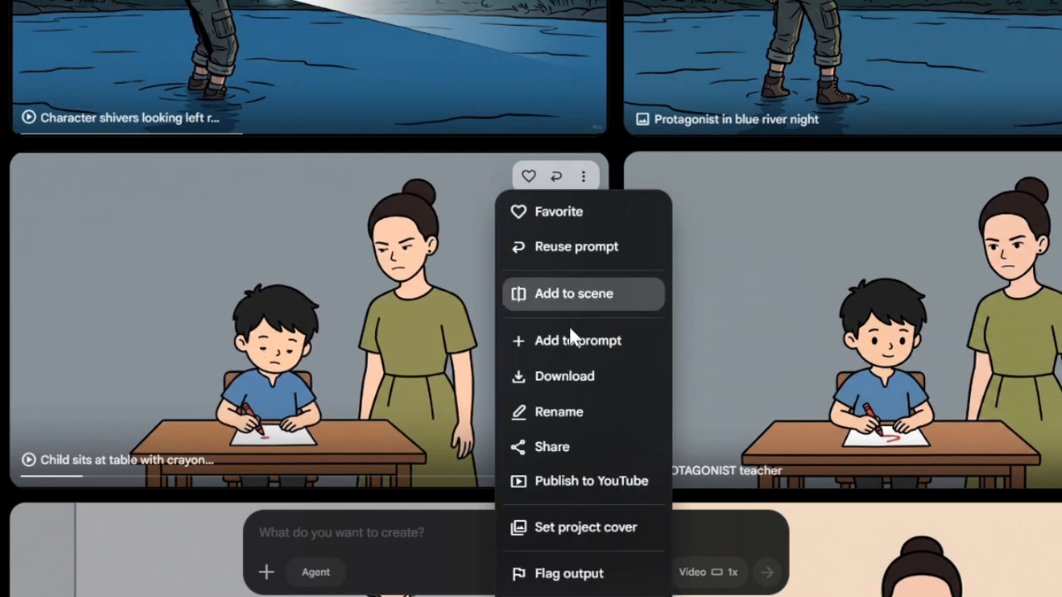
mouse_move(575, 384)
left_click(734, 447)
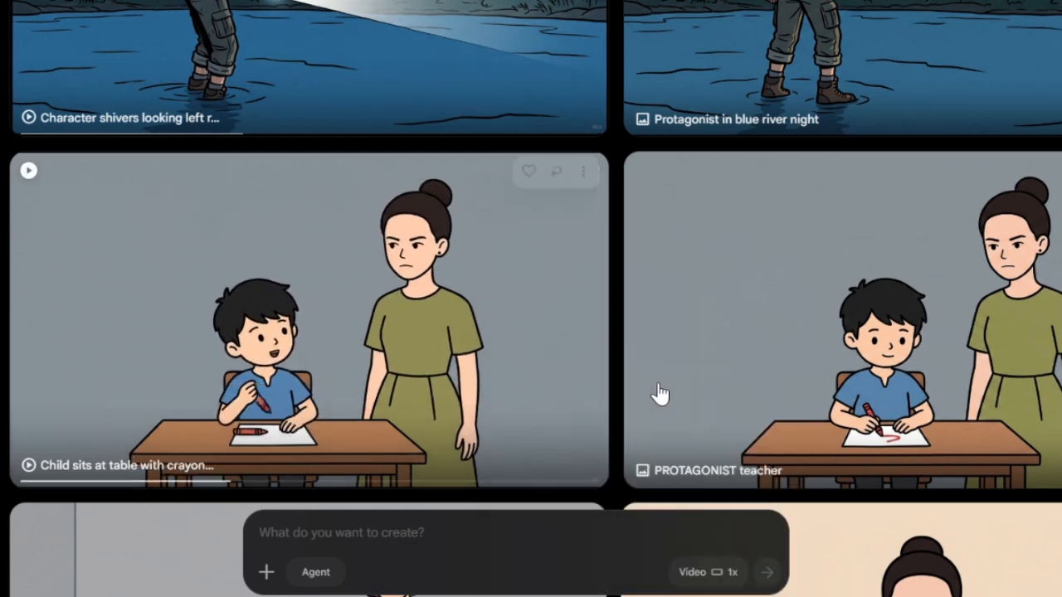
Step: Download the night river video of the shivering character in 720p original size
scroll(521, 237, "up", 3)
left_click(583, 44)
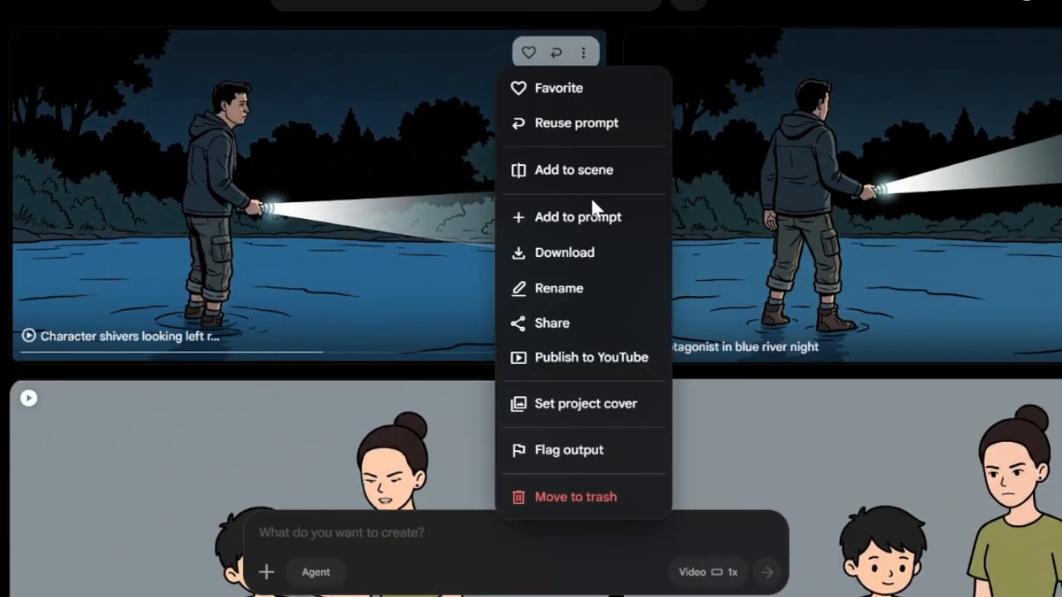
mouse_move(587, 252)
left_click(417, 228)
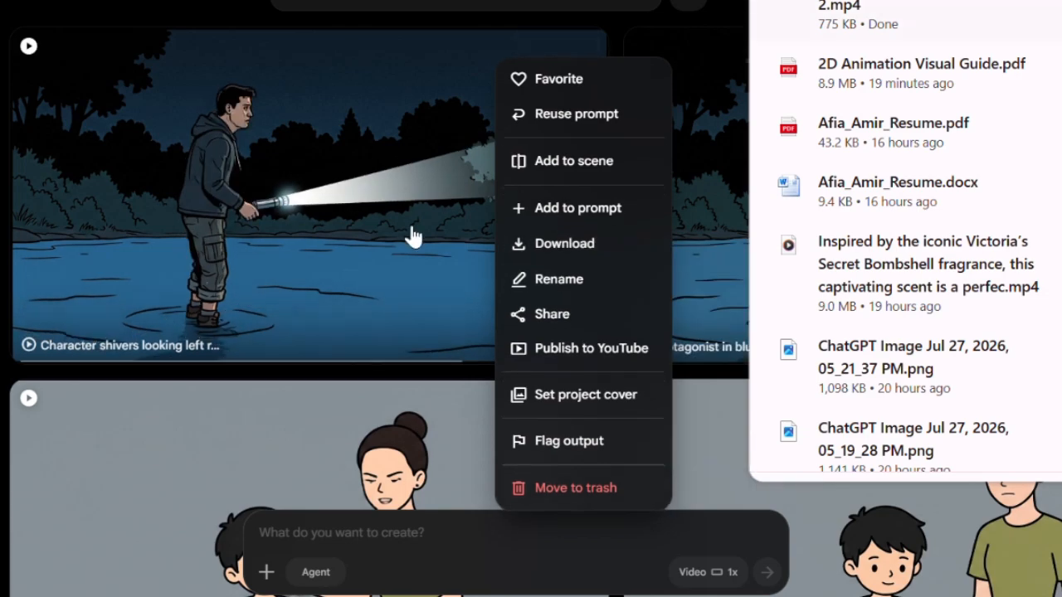
left_click(584, 53)
mouse_move(592, 257)
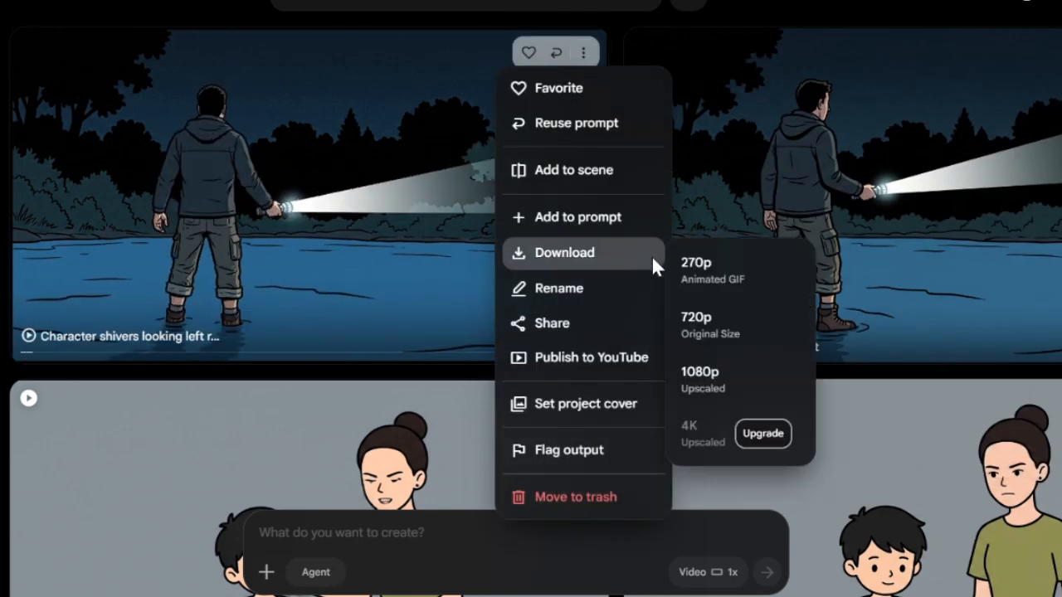
left_click(706, 324)
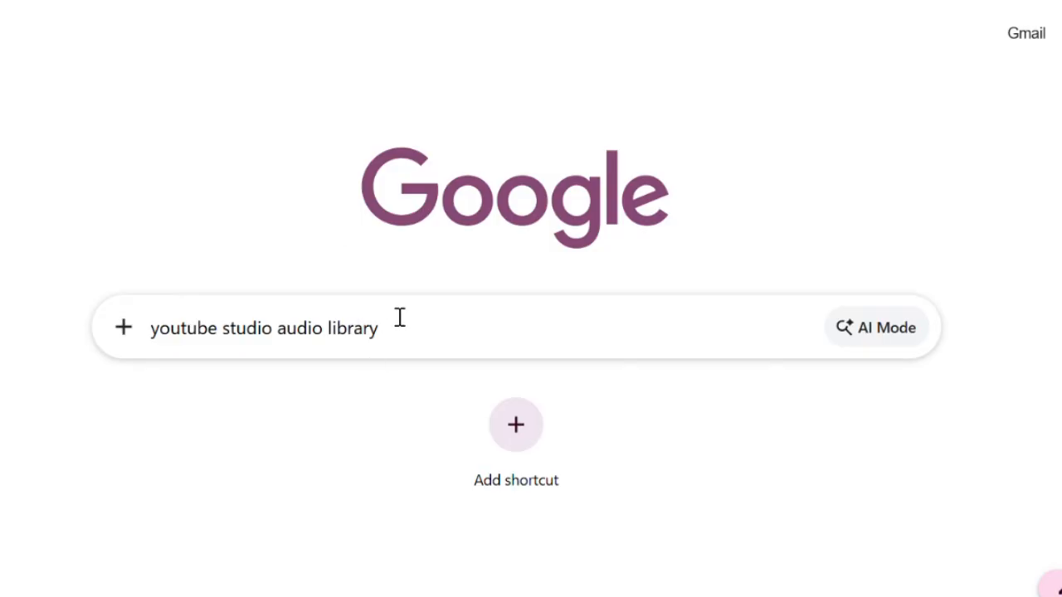
Step: Search Google for "youtube studio audio library" and look through the playlists of the Audio Library YouTube channel
left_click(399, 317)
key("Return")
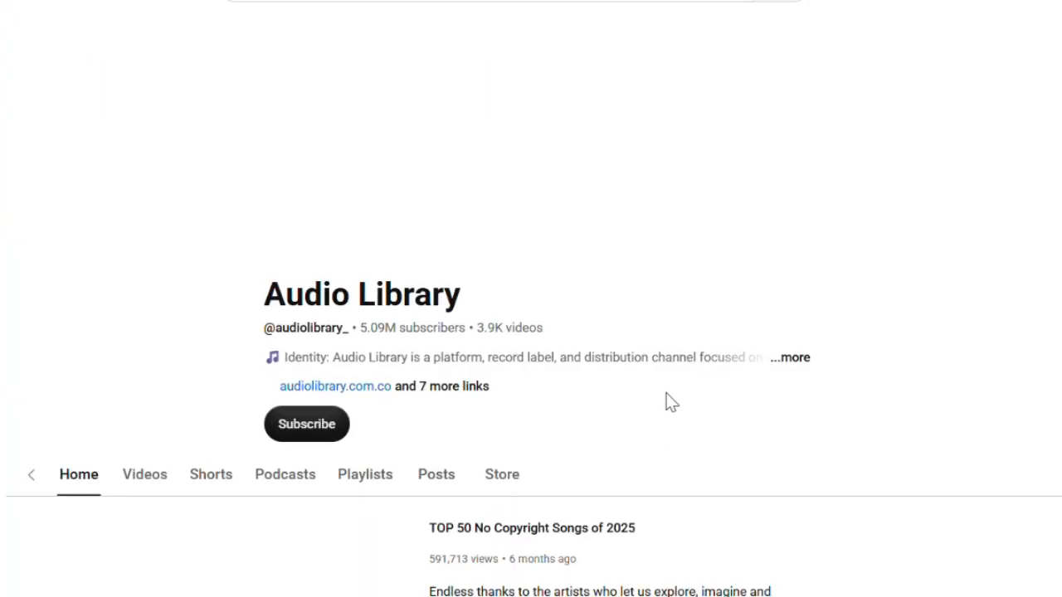
scroll(664, 244, "down", 3)
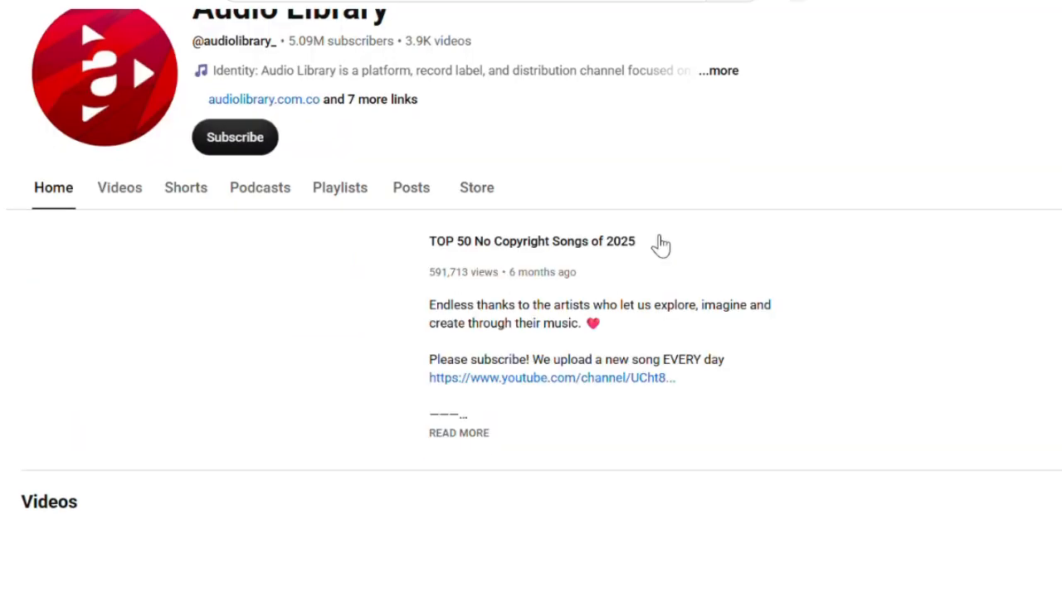
left_click(339, 188)
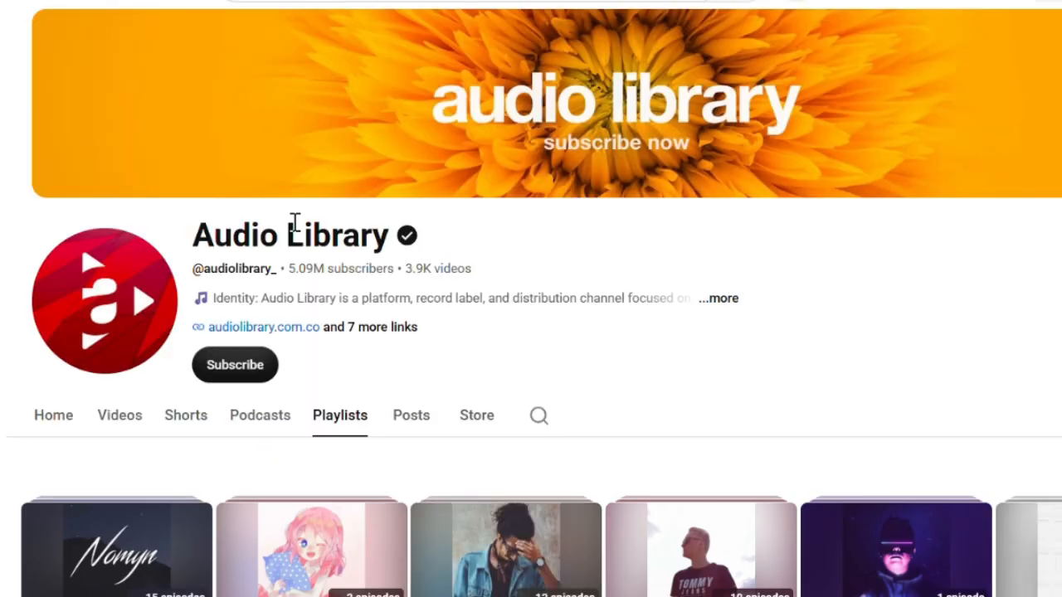
scroll(296, 230, "down", 5)
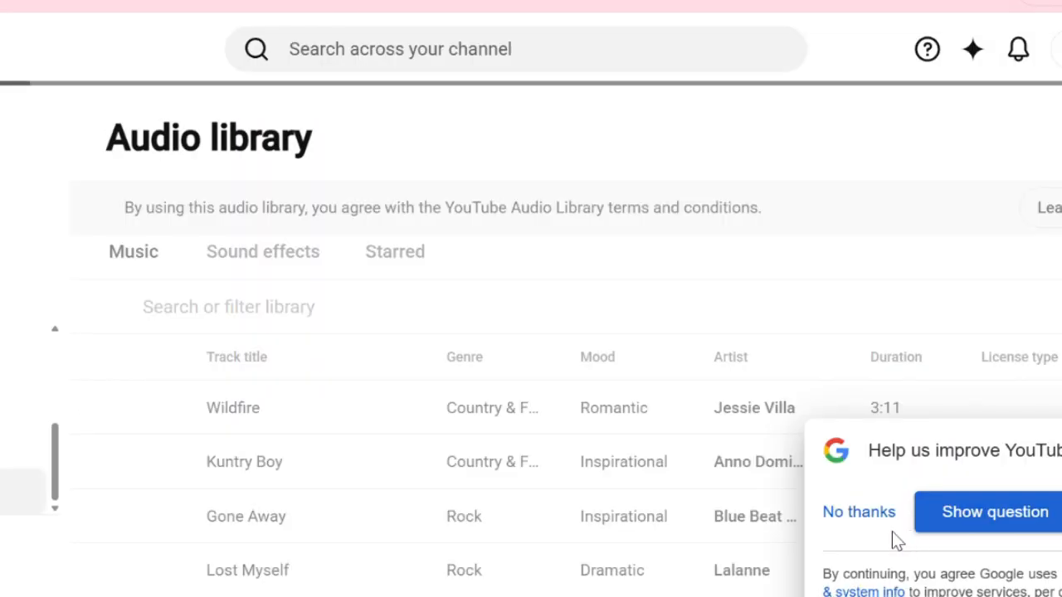
Step: Dismiss the survey request and the welcome tour in YouTube Studio's Audio library, and browse the music track list
left_click(867, 514)
scroll(491, 240, "down", 1)
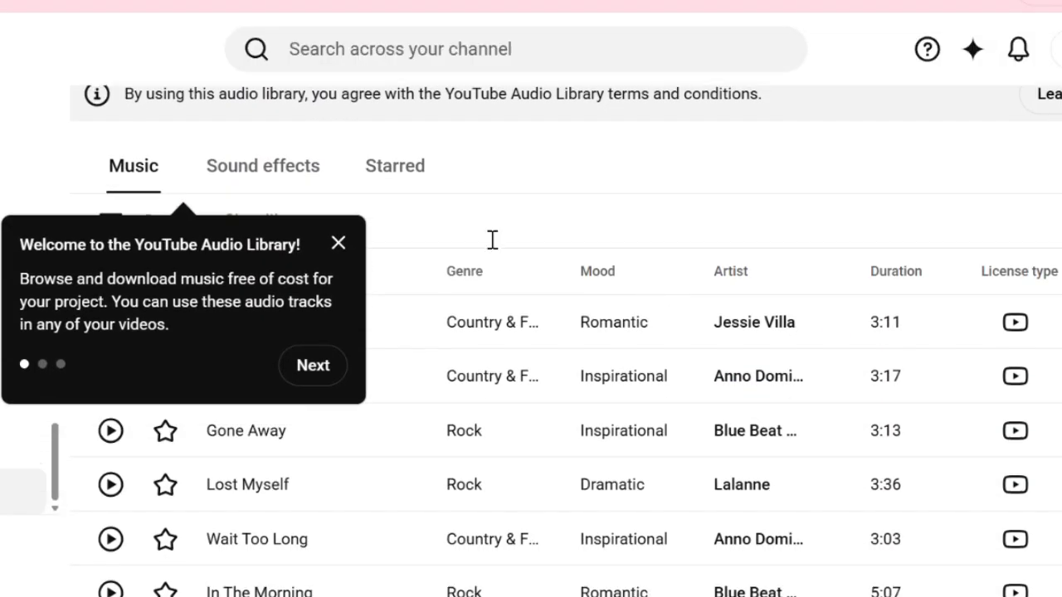
left_click(328, 253)
scroll(813, 426, "down", 3)
scroll(821, 421, "up", 2)
scroll(813, 419, "up", 1)
scroll(788, 415, "down", 6)
scroll(769, 409, "down", 7)
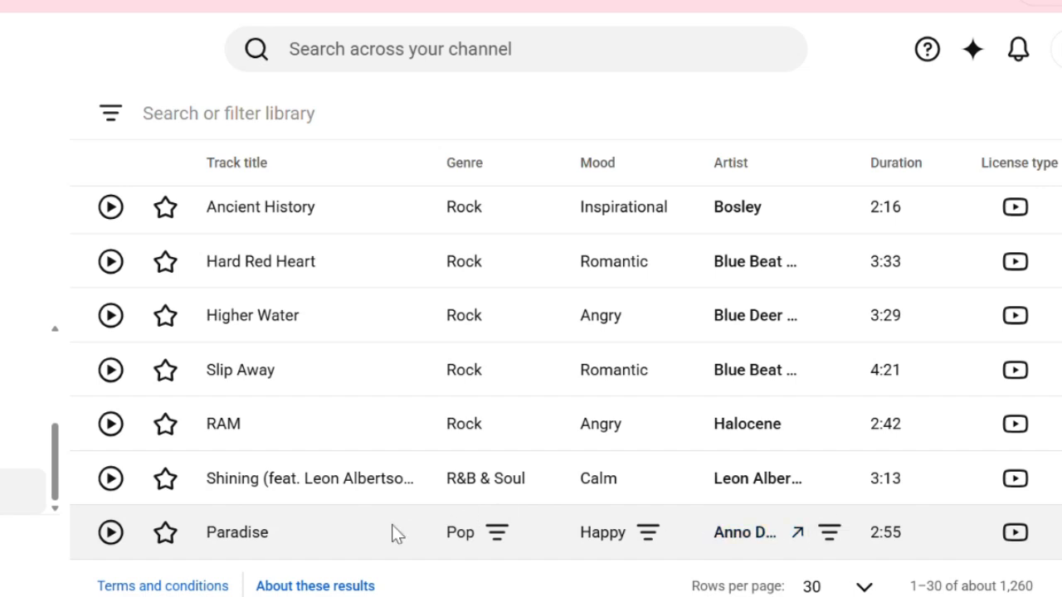
Step: Preview the tracks Paradise, RAM, Slip Away, Ancient History and Everything in the unfiltered music list
left_click(111, 535)
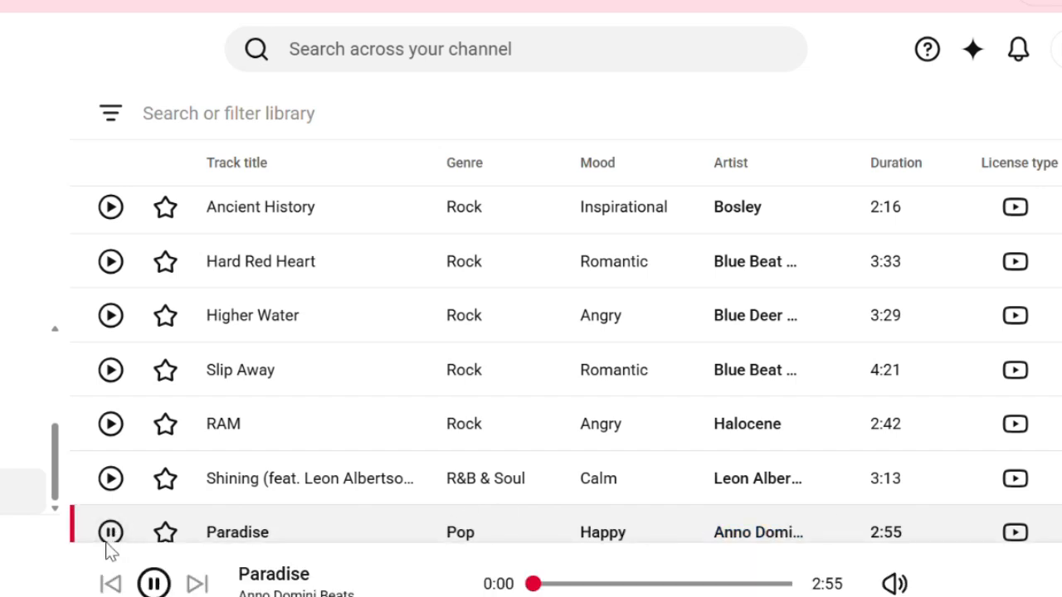
left_click(110, 424)
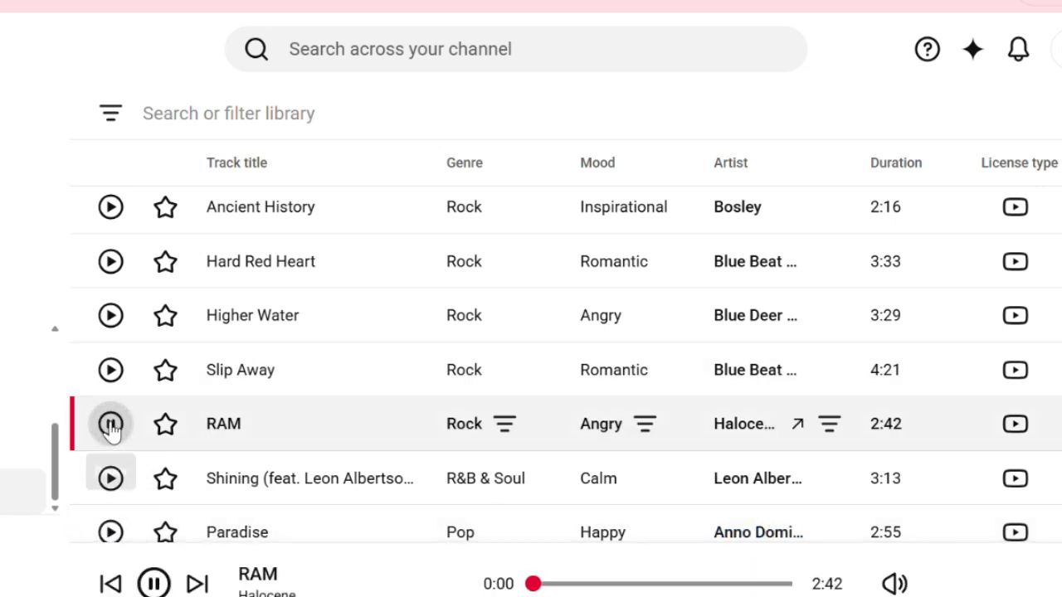
left_click(110, 369)
scroll(304, 336, "up", 2)
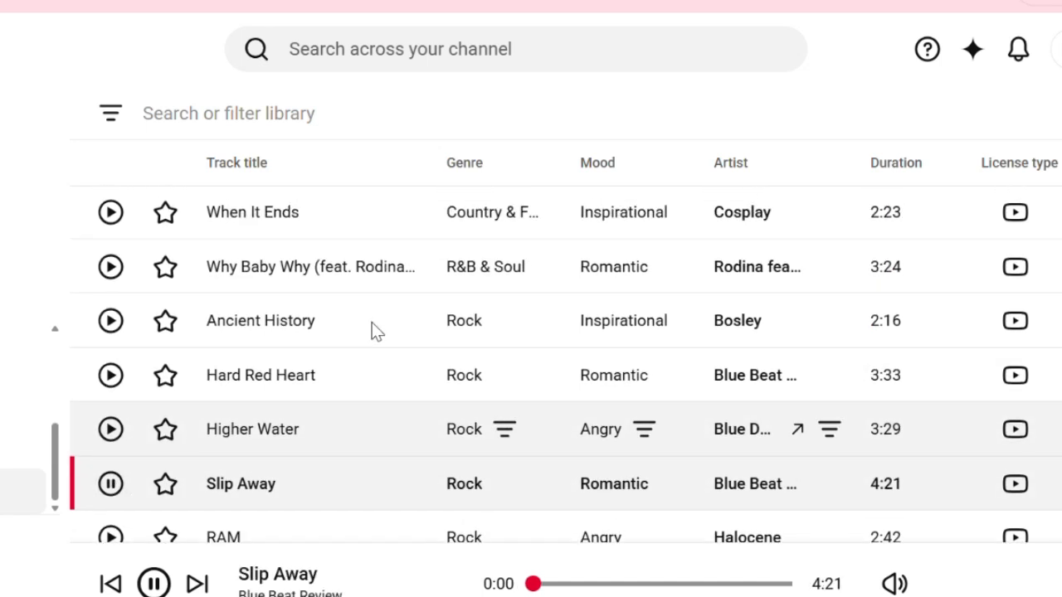
left_click(112, 321)
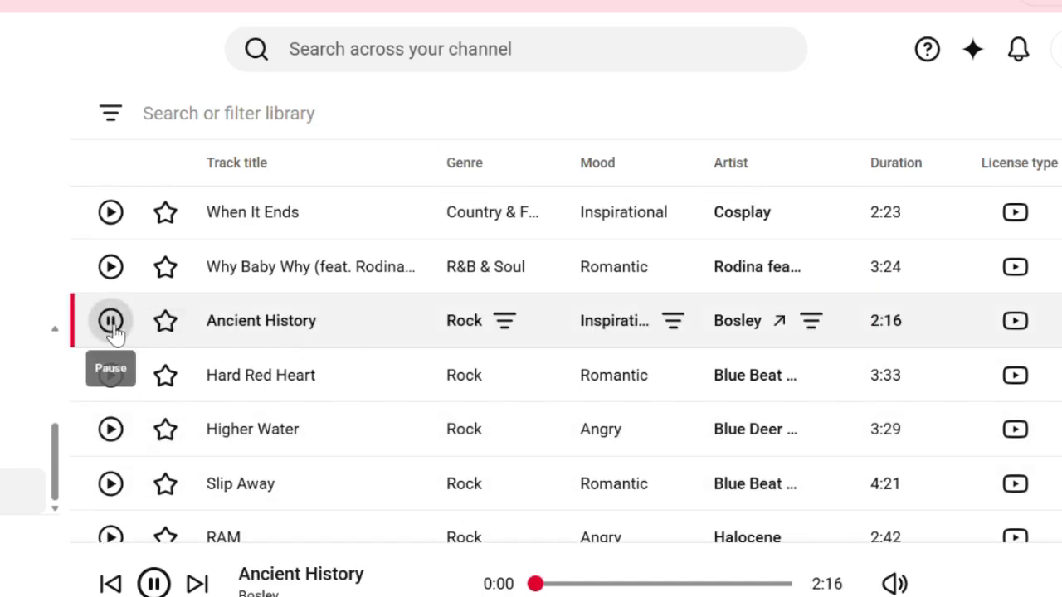
scroll(113, 315, "up", 5)
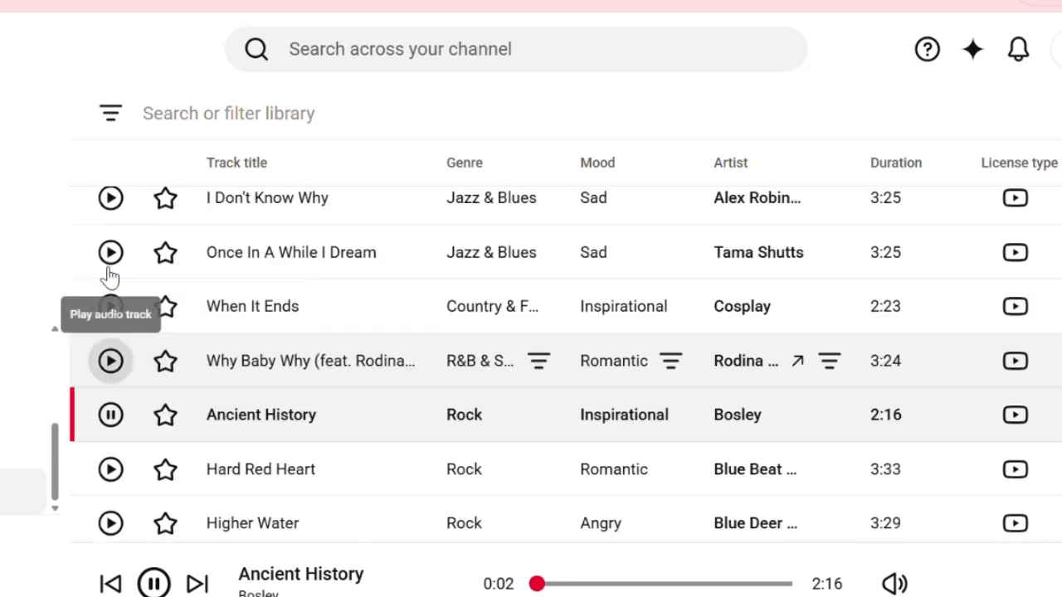
left_click(112, 282)
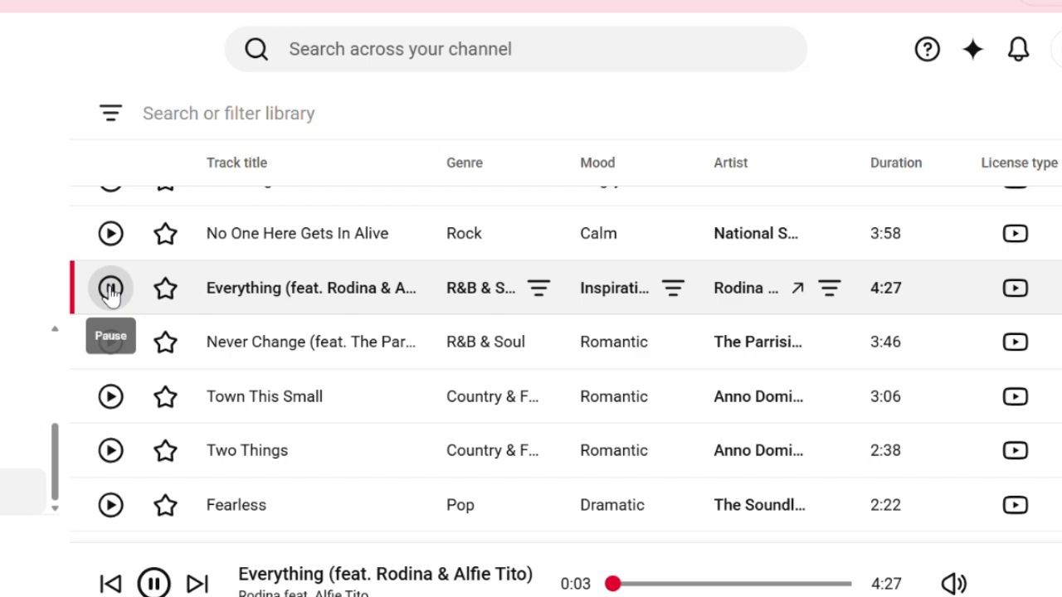
scroll(663, 324, "up", 15)
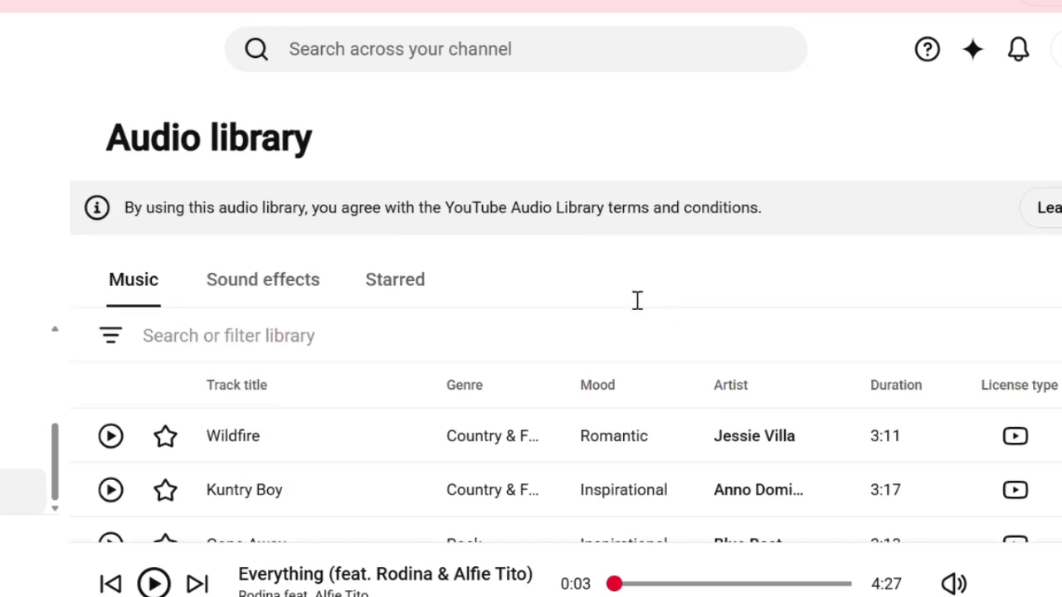
Step: Filter the music tracks by the genre Cinematic
left_click(249, 336)
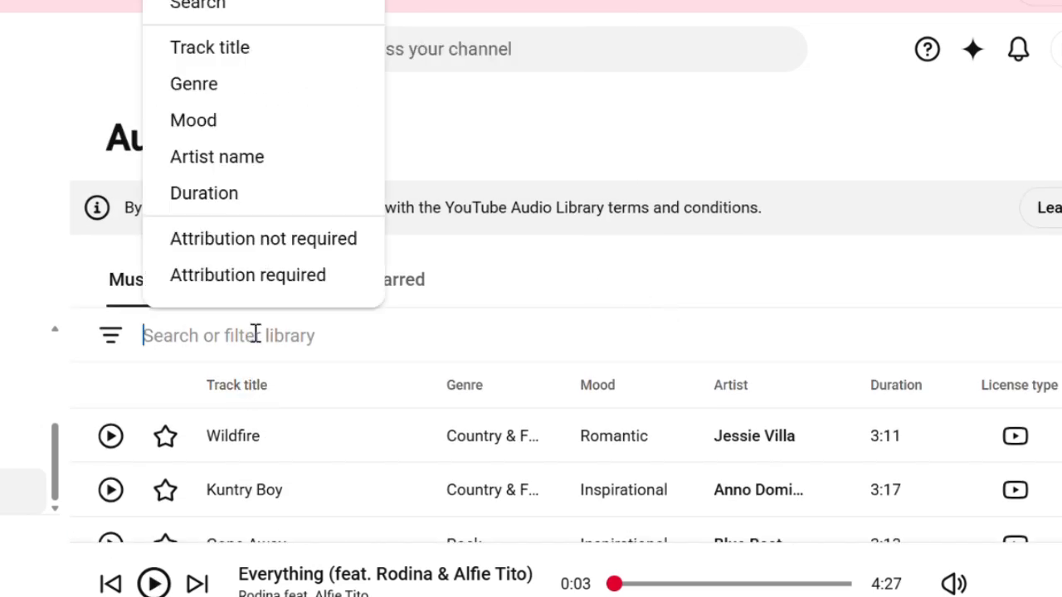
type("c")
key("BackSpace")
type("c")
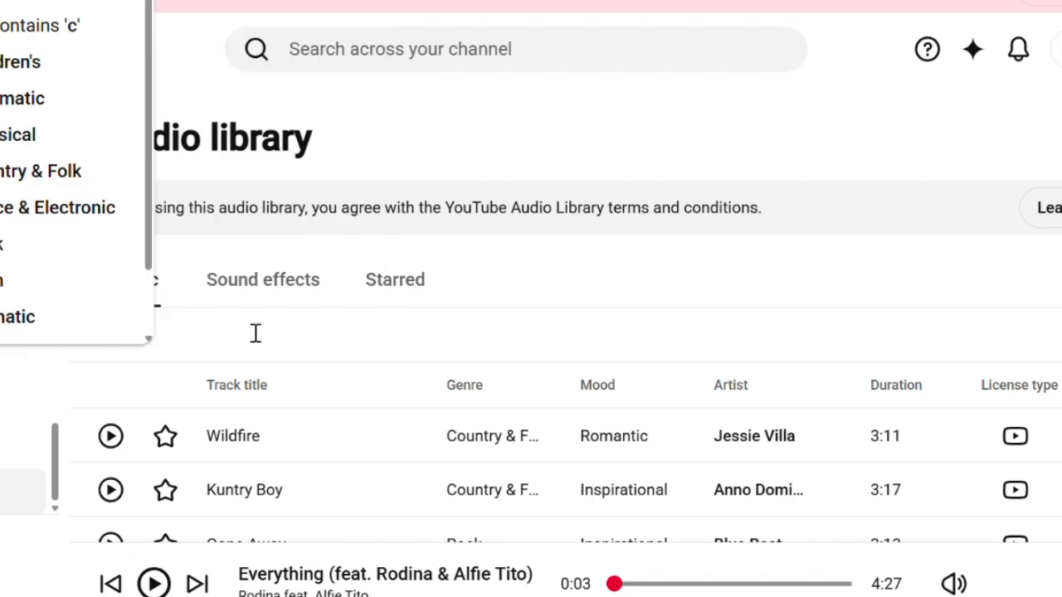
type("in")
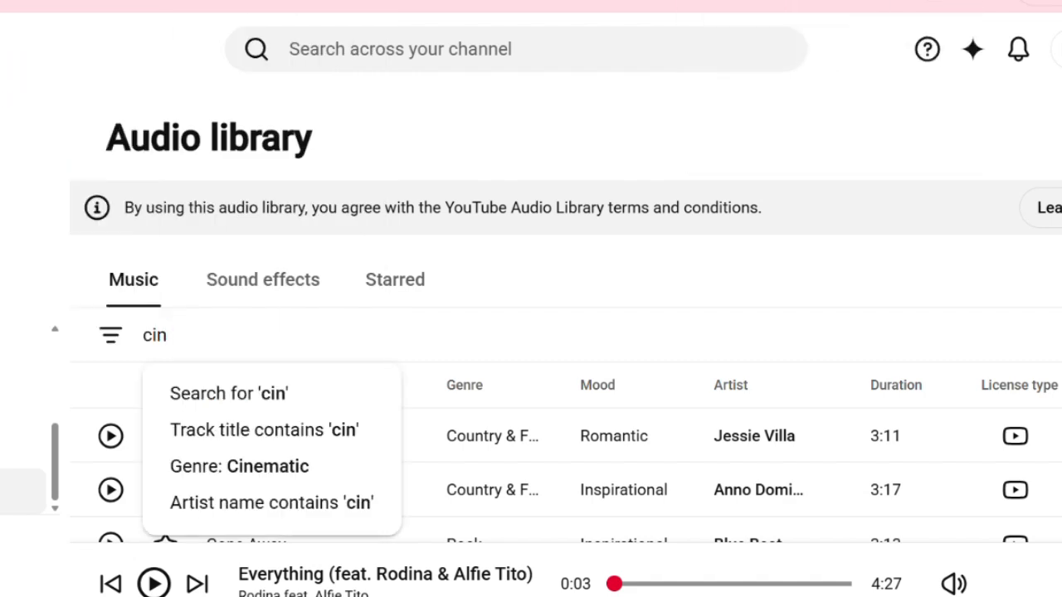
left_click(340, 468)
Step: Add a mood filter for Inspirational to the Cinematic music tracks
left_click(393, 336)
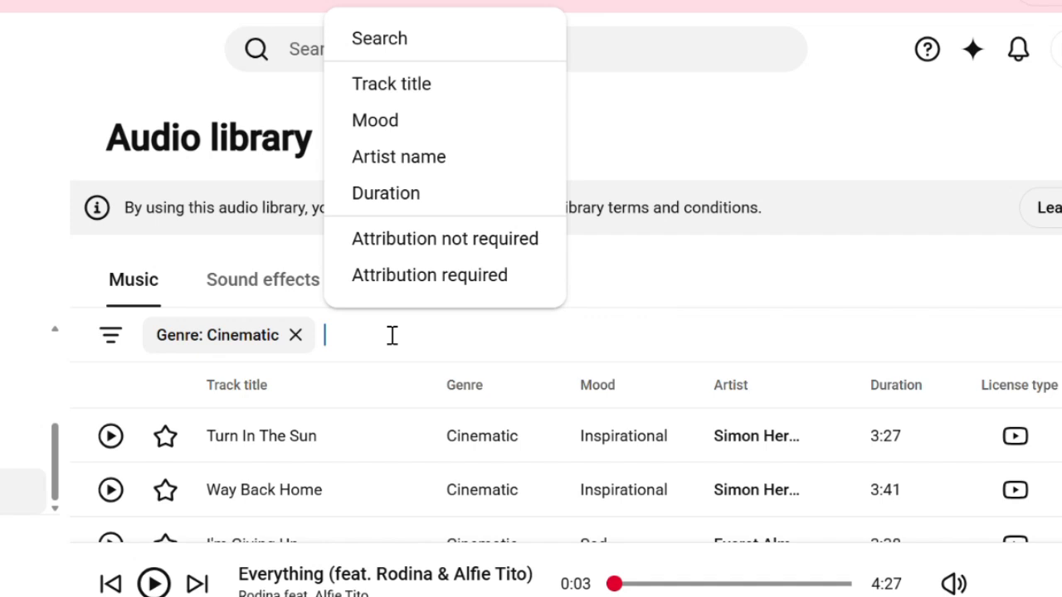
left_click(415, 116)
scroll(465, 408, "down", 2)
scroll(475, 410, "down", 2)
scroll(473, 409, "up", 2)
scroll(467, 450, "down", 3)
left_click(492, 546)
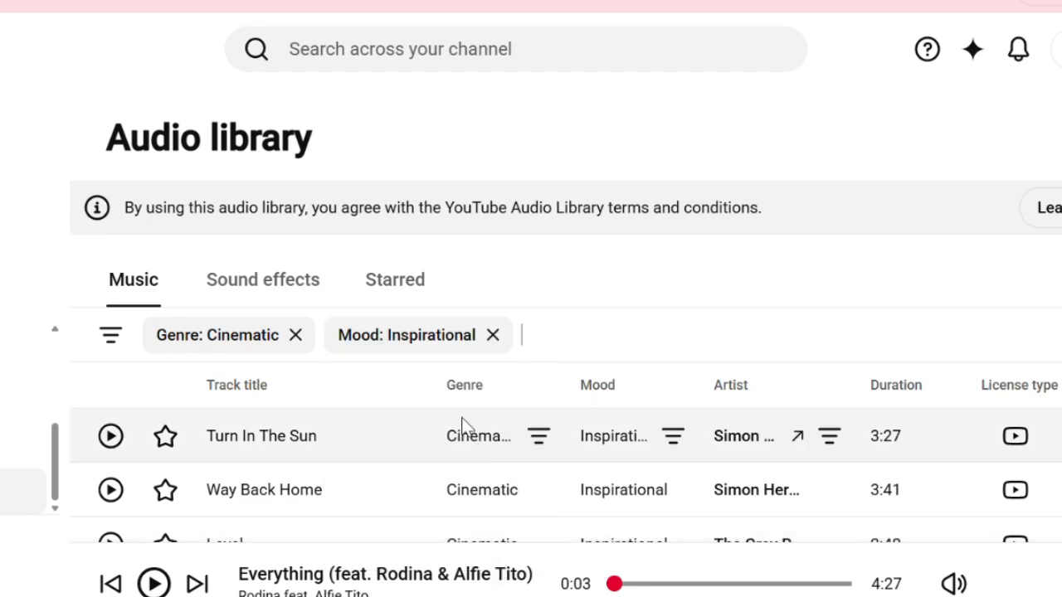
Step: Preview the filtered tracks Turn In The Sun, Level, Temple of treasures and Defying Gravity
scroll(464, 428, "down", 3)
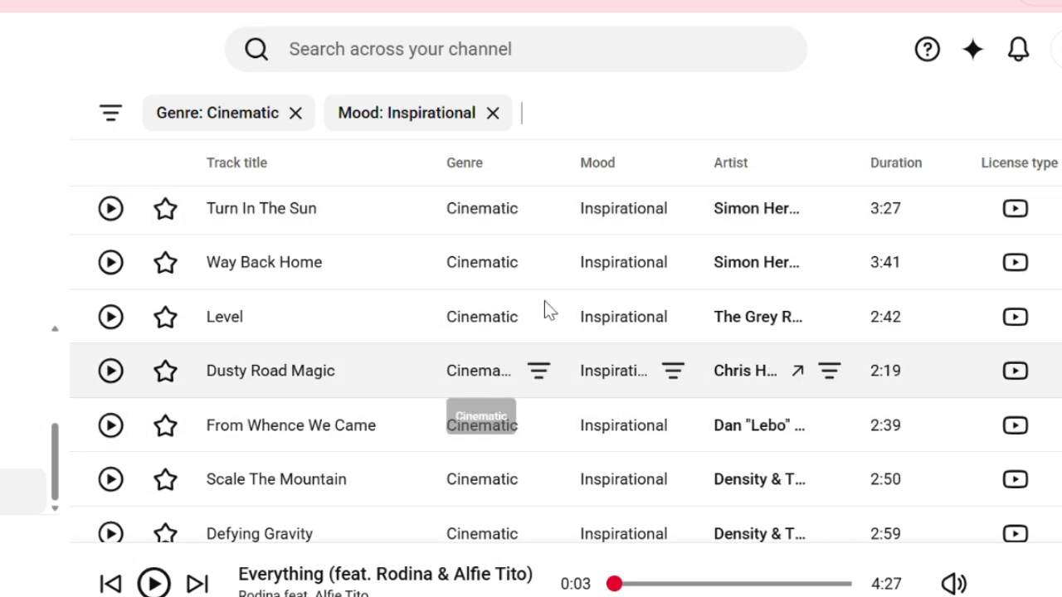
scroll(556, 303, "down", 2)
scroll(559, 304, "up", 3)
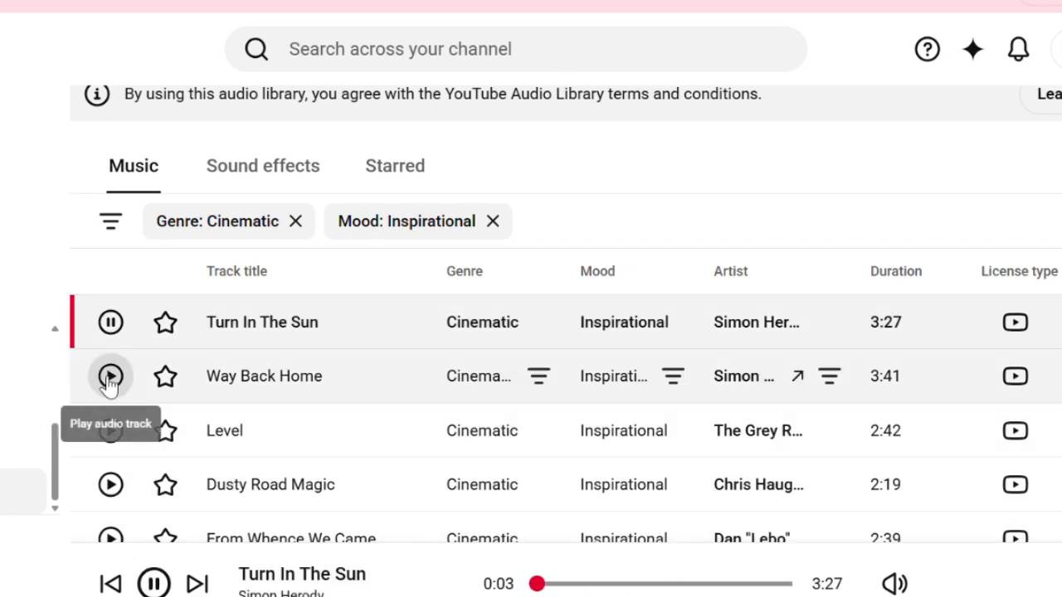
left_click(111, 431)
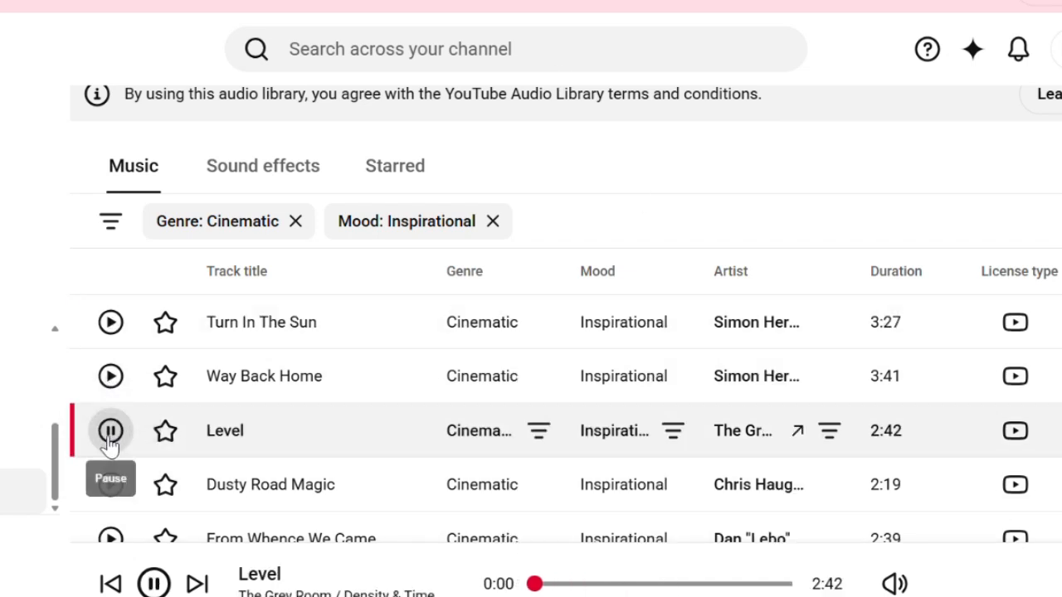
scroll(609, 395, "down", 5)
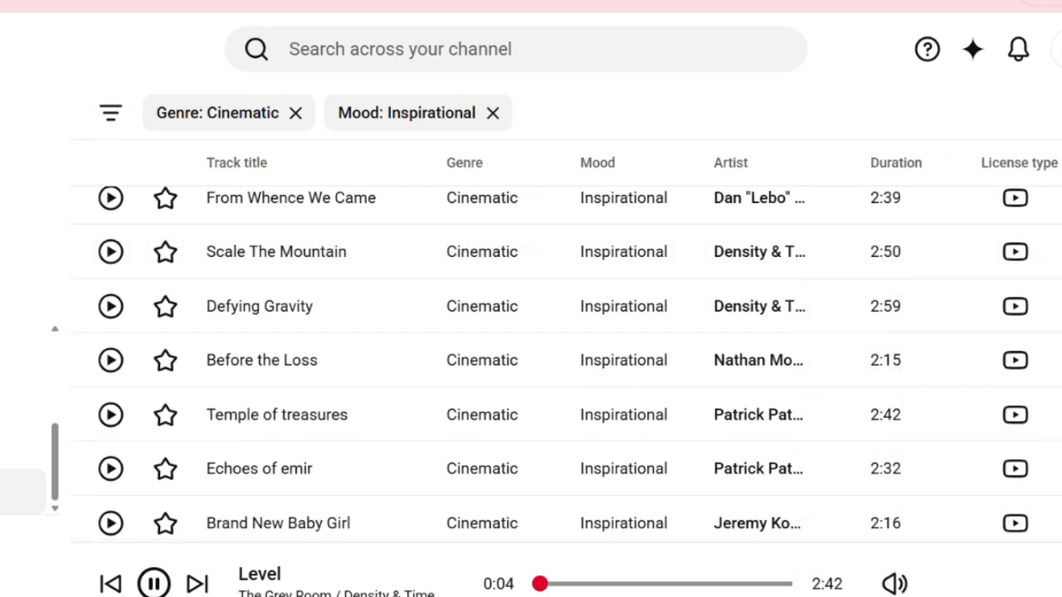
left_click(111, 416)
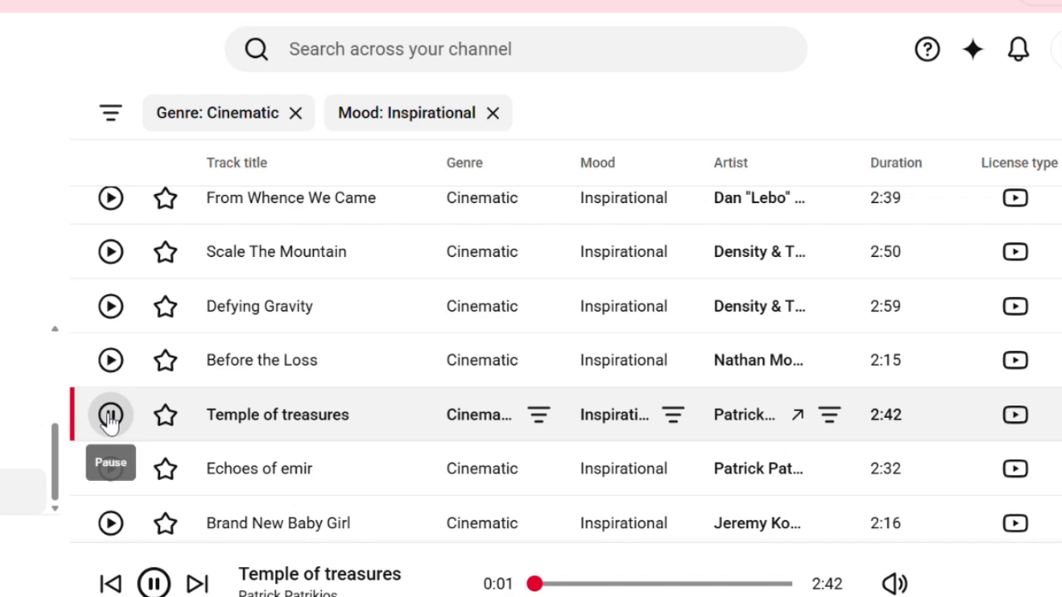
left_click(111, 306)
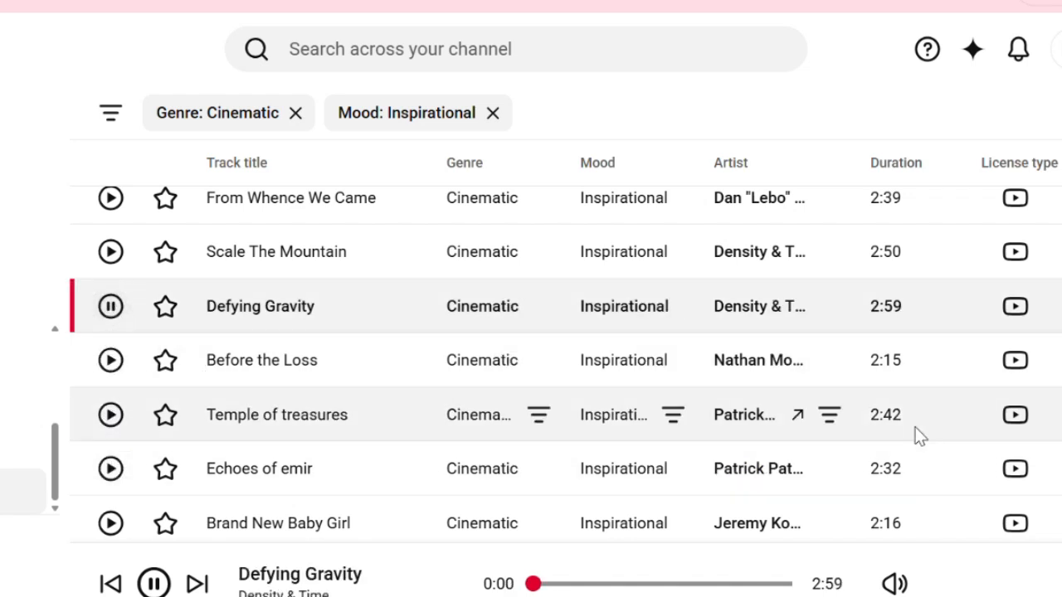